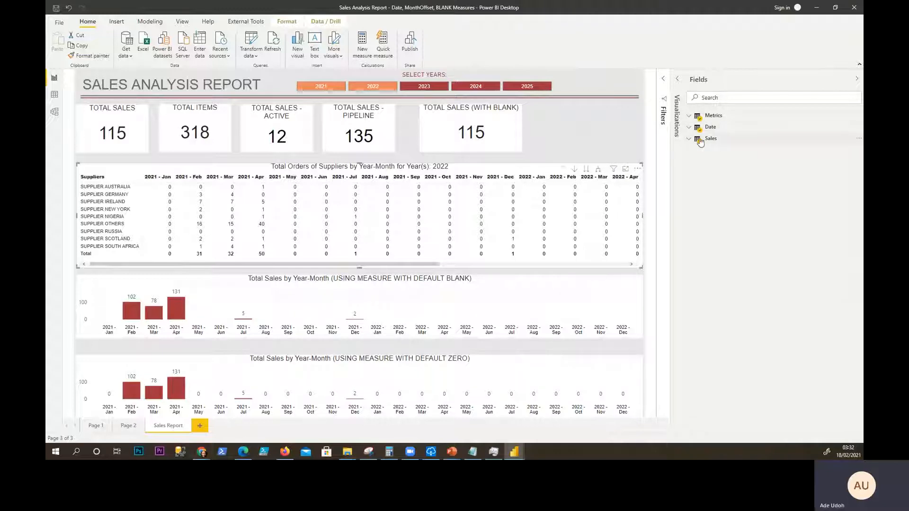
Examine the fields of the Sales table and the formulas of the Earliest Order Date and Latest Order Date measures in Metrics.
click(713, 139)
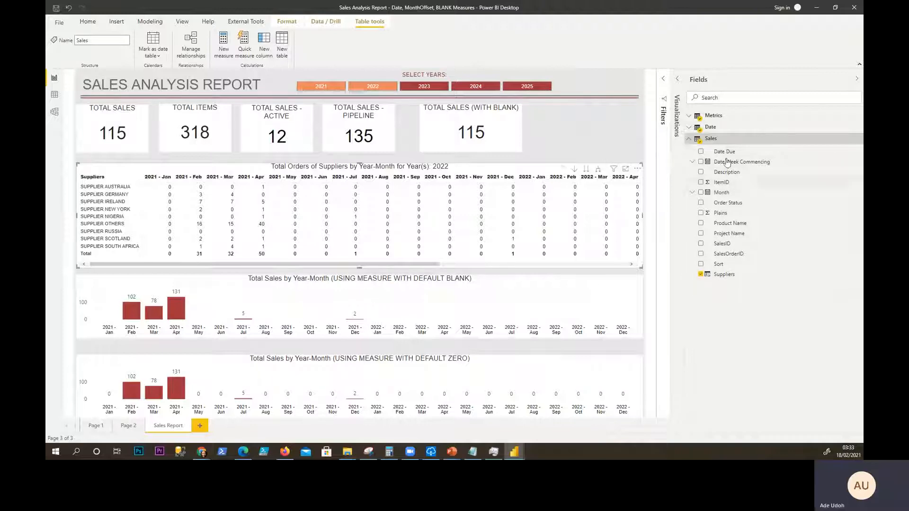
click(689, 138)
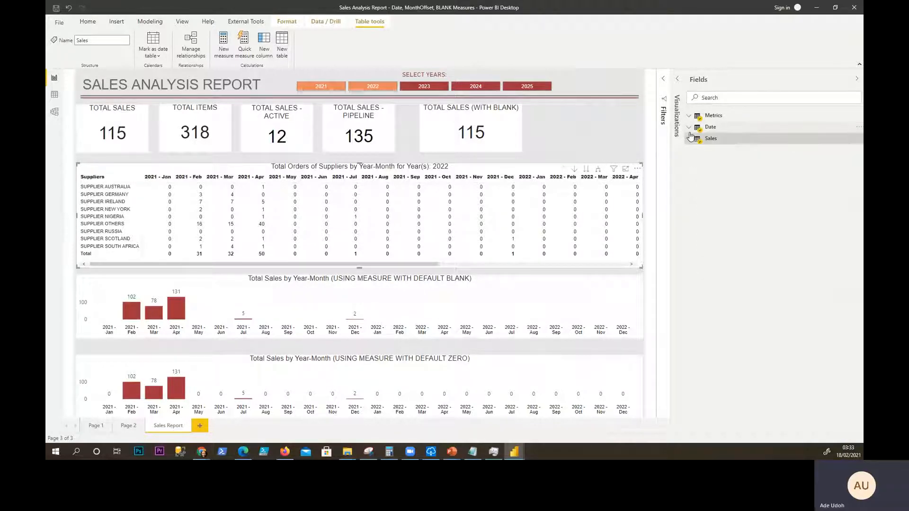
click(690, 116)
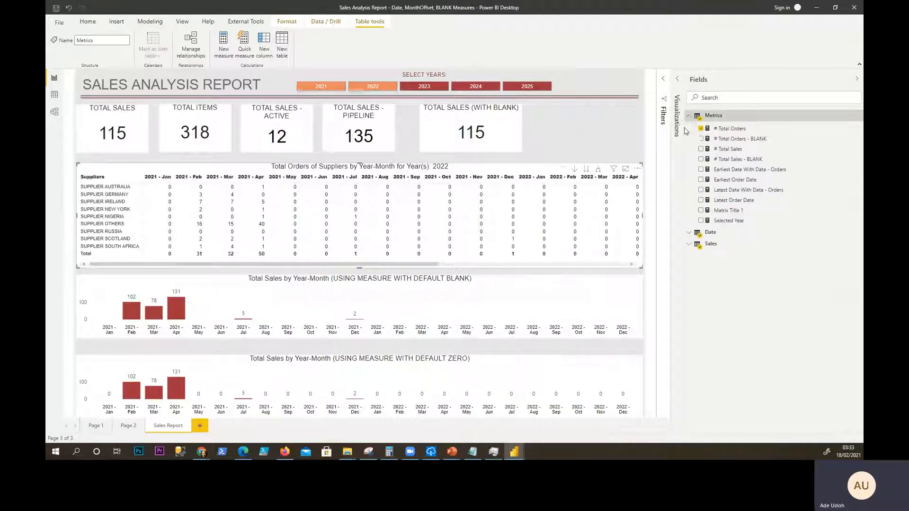
click(732, 180)
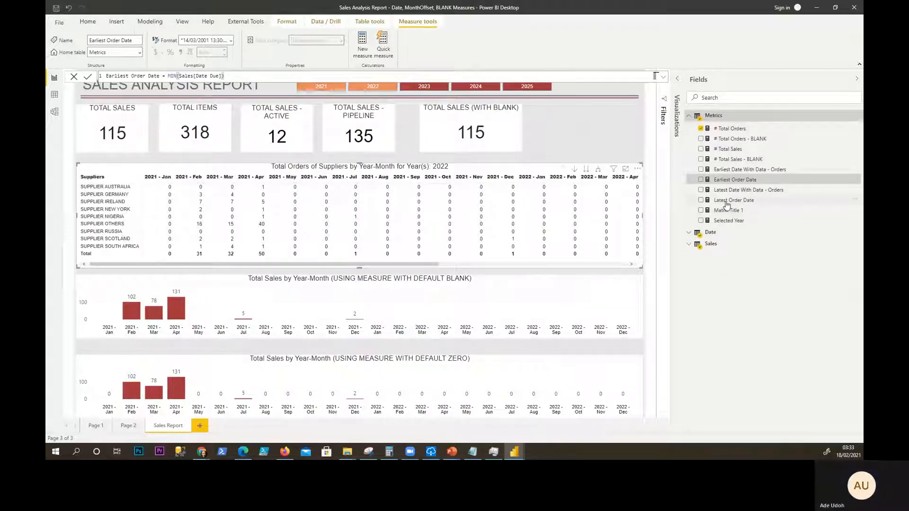
click(725, 200)
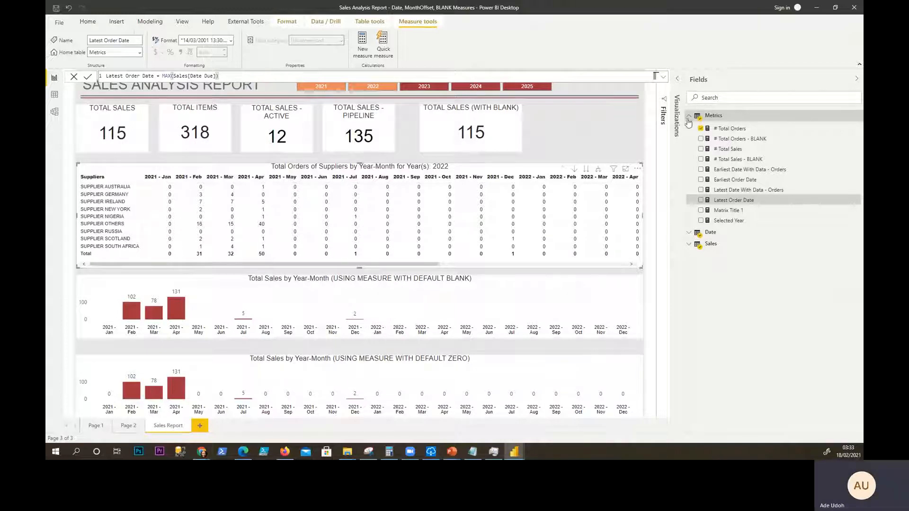
Add a card visual showing the Earliest Order Date measure to the report page and clear the year slicer's selection.
click(566, 109)
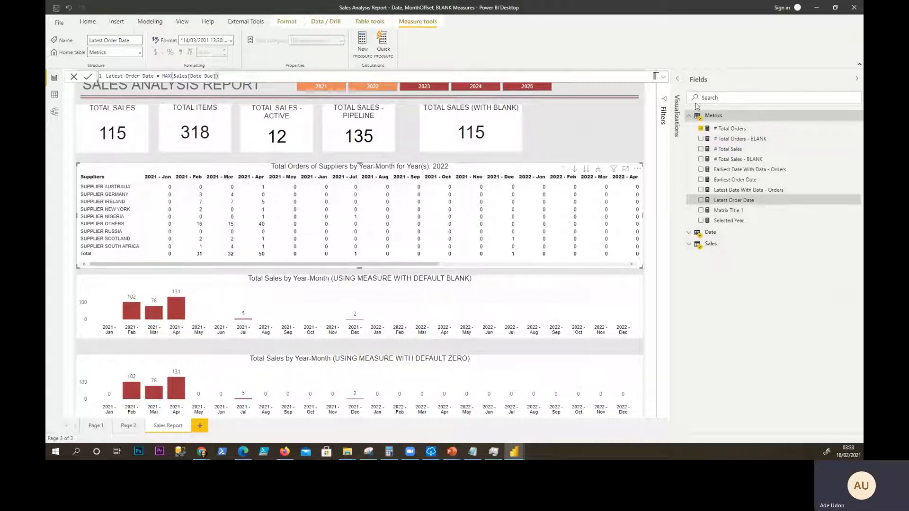
click(676, 81)
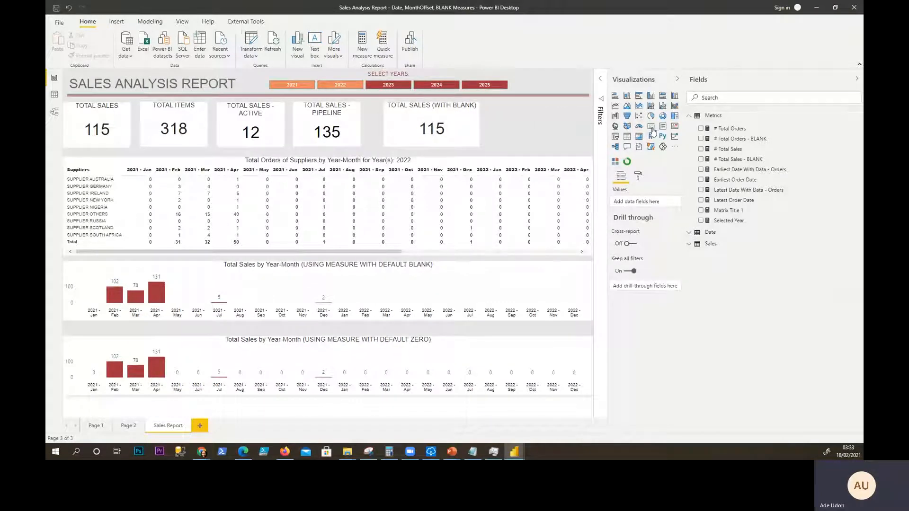
click(651, 126)
drag(198, 203, 565, 163)
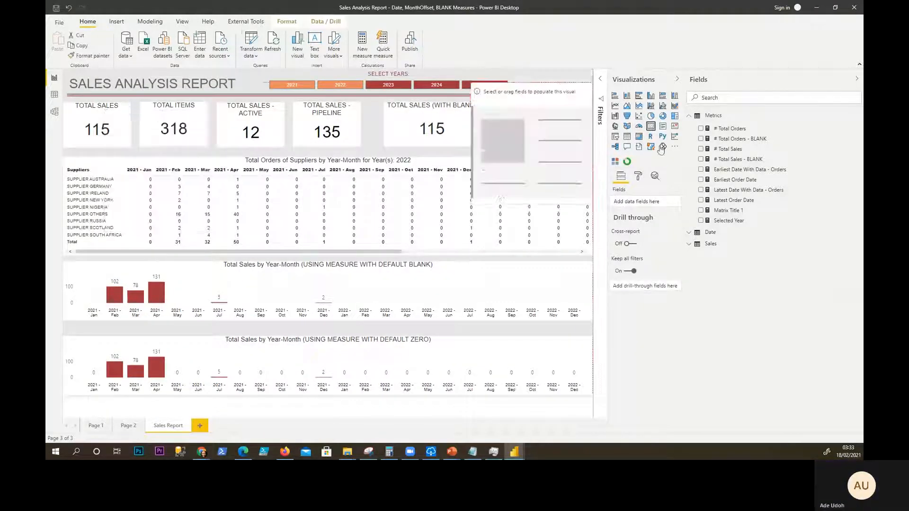
click(701, 180)
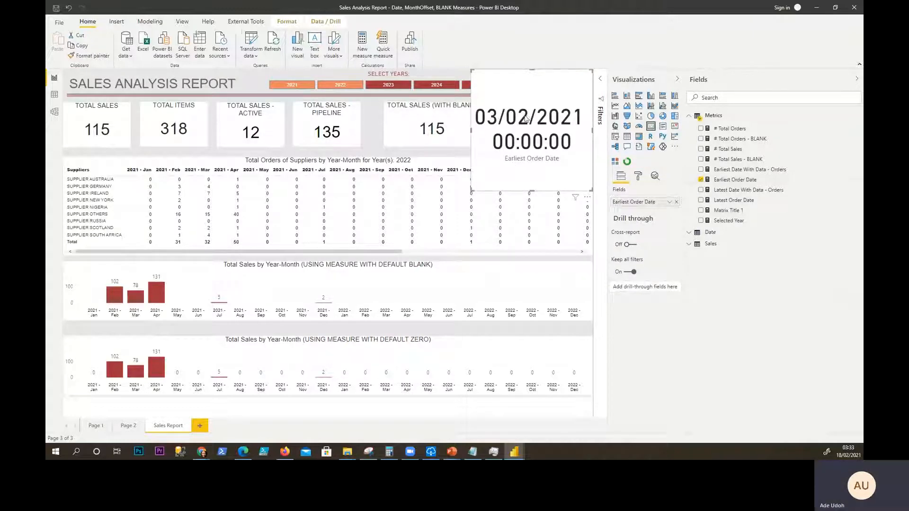
click(297, 88)
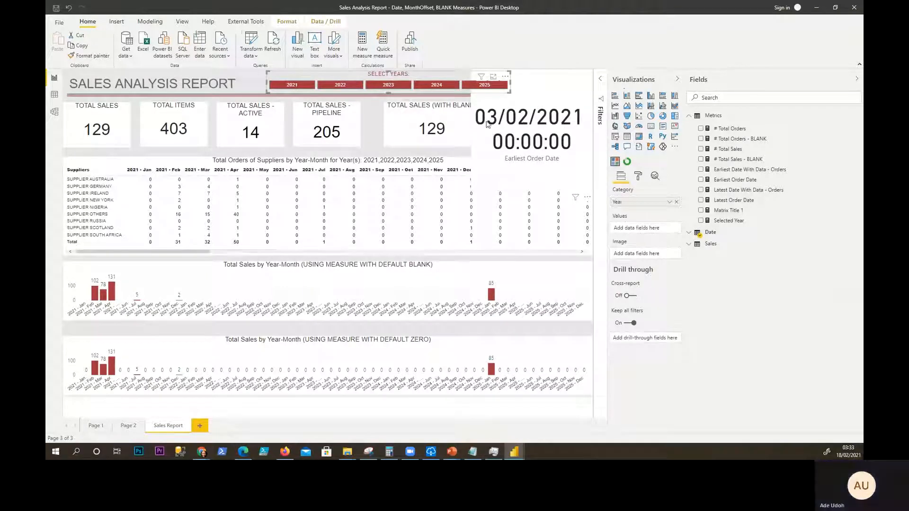
Replace the card's measure with Latest Order Date to check it, and remove the card from the report page.
click(560, 141)
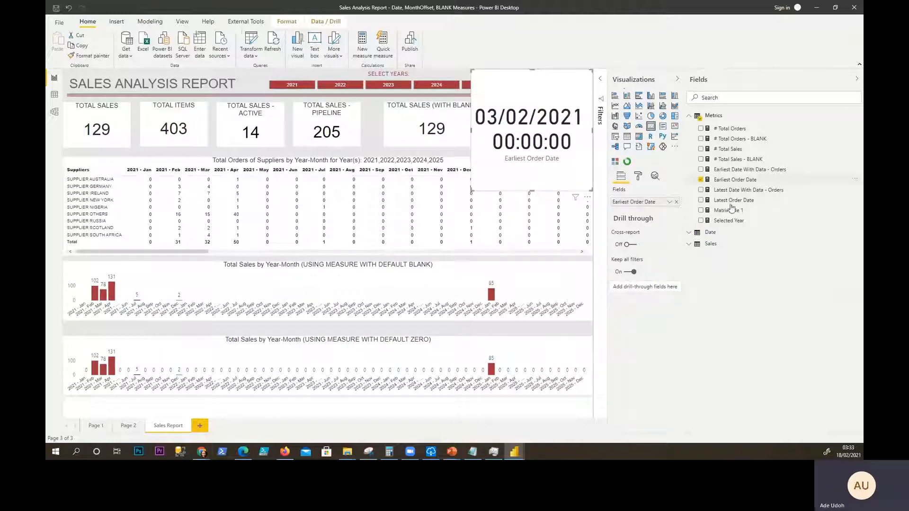
drag(735, 200, 638, 203)
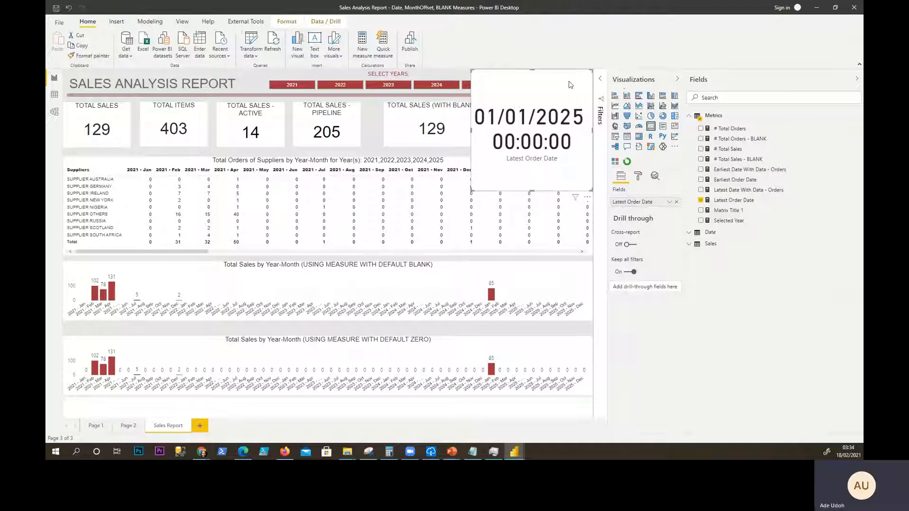
key(Delete)
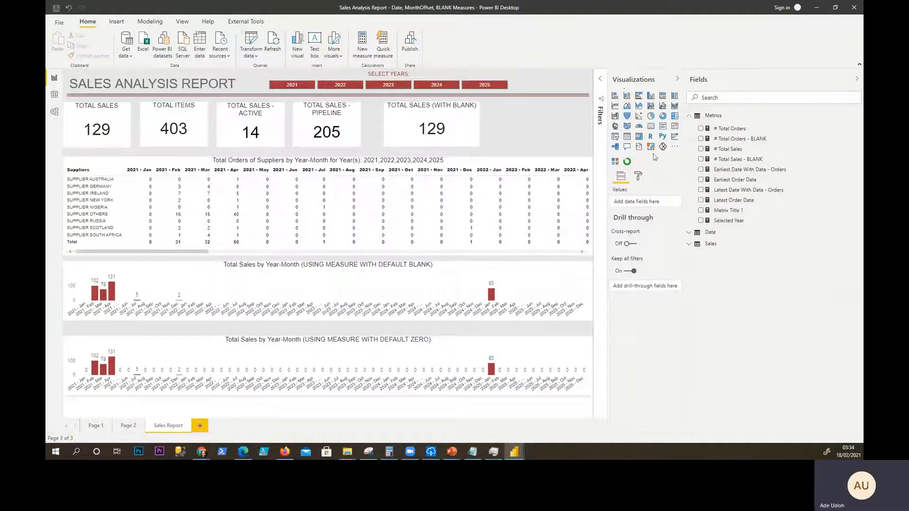
Examine the Date table's formula and the formulas of its first and last day of month and year columns.
click(691, 118)
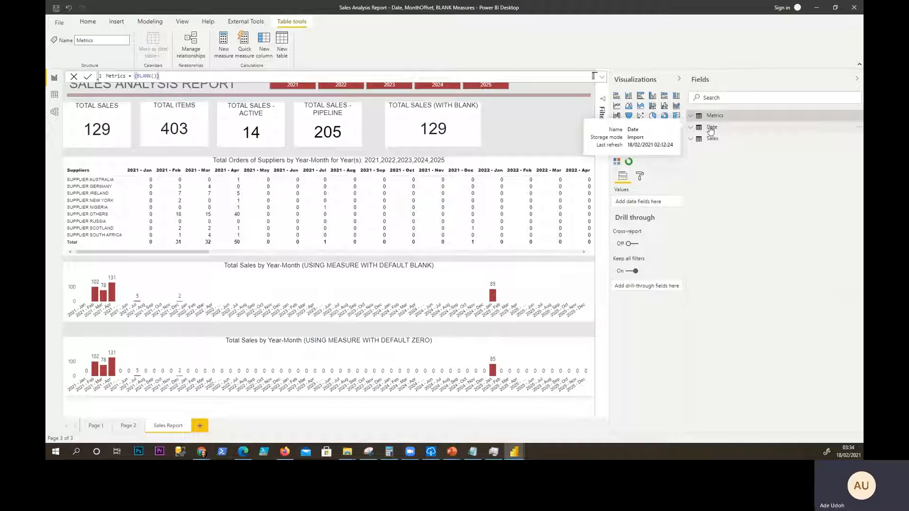
click(711, 128)
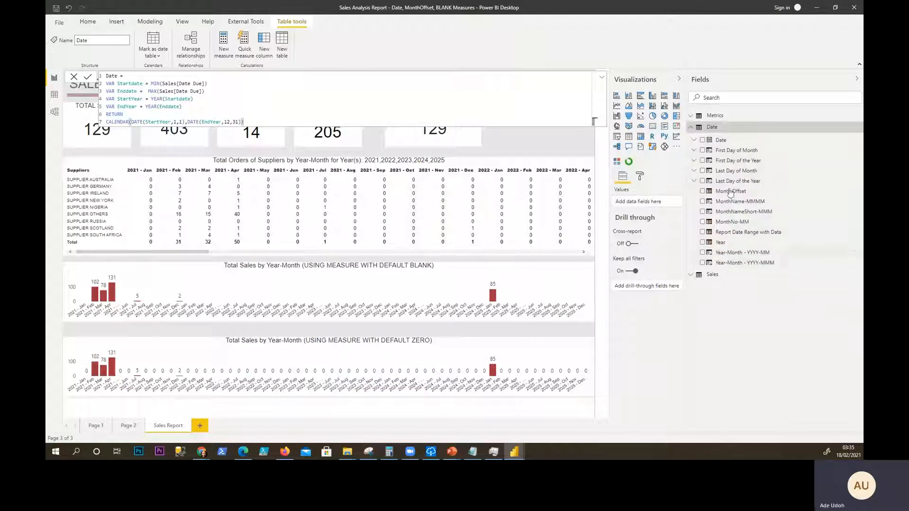
click(734, 152)
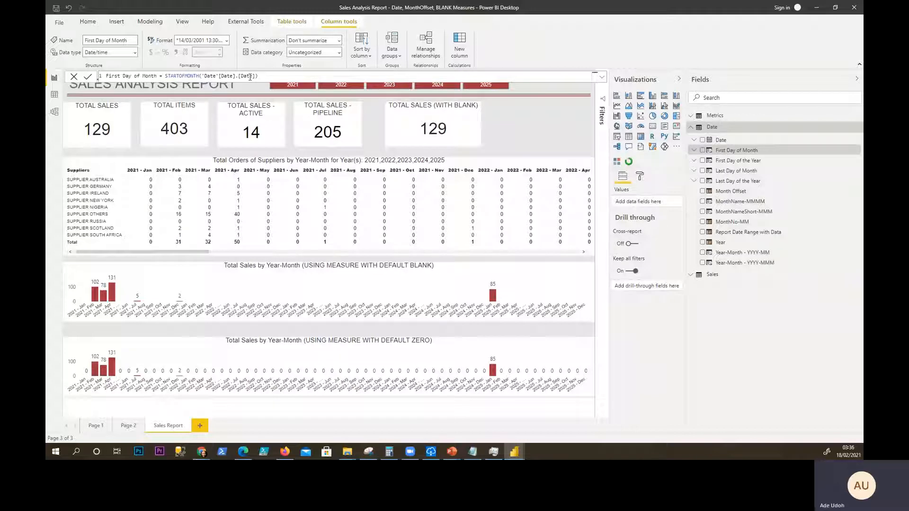
click(735, 161)
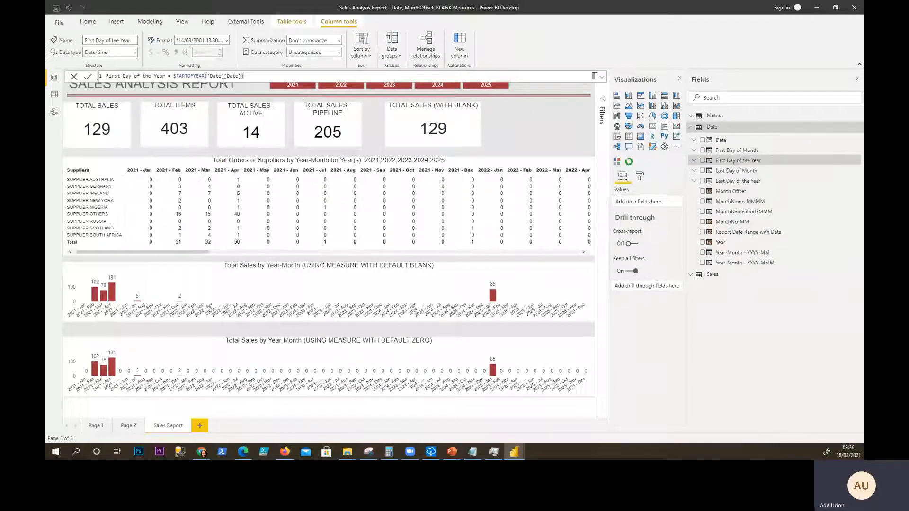
click(724, 173)
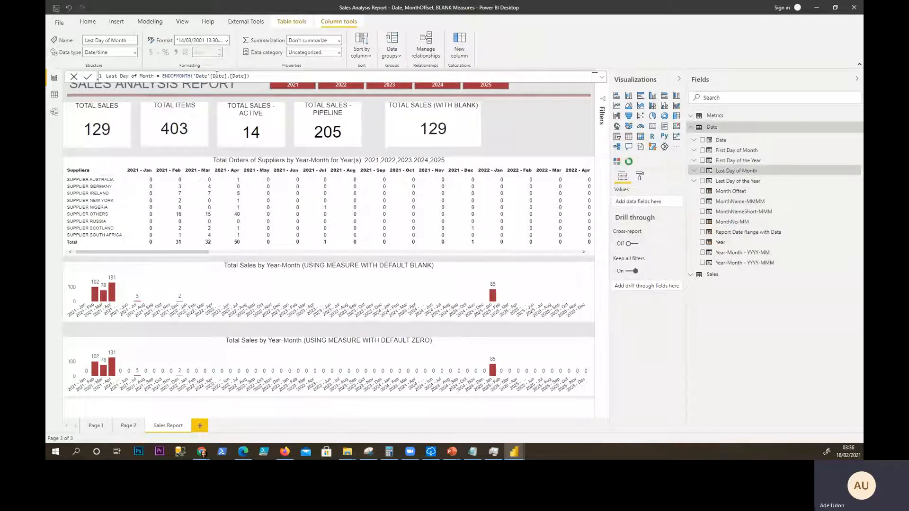
click(726, 183)
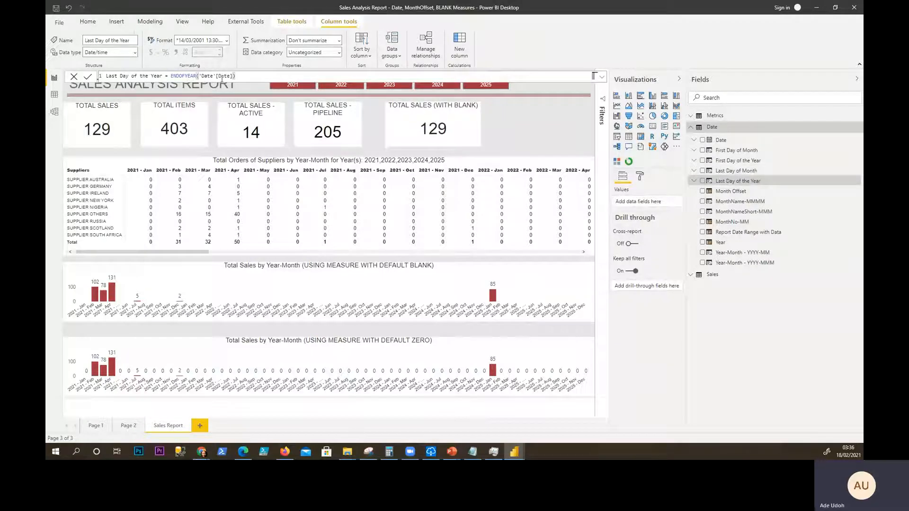
Examine the formulas of the Date table's MonthName-MMMM, MonthNameShort-MMM, MonthNo-MM, Year and both Year-Month columns.
click(730, 204)
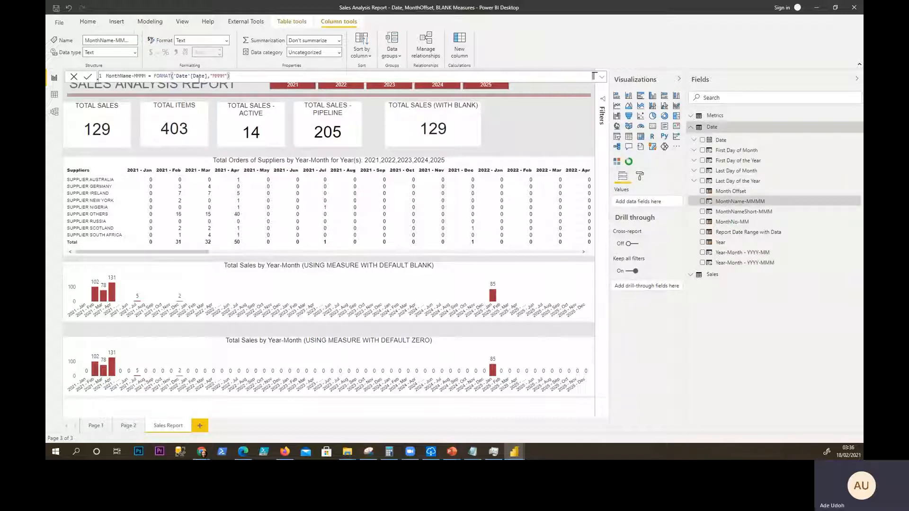
click(737, 213)
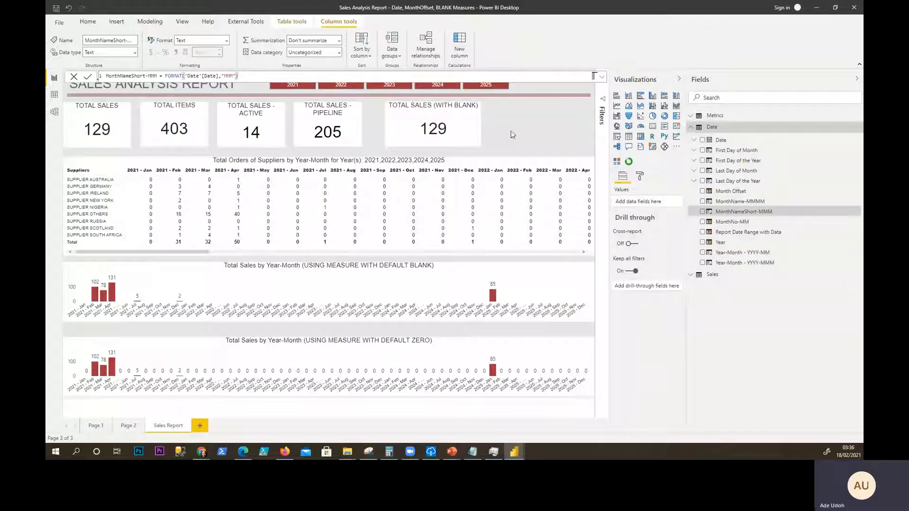
click(739, 222)
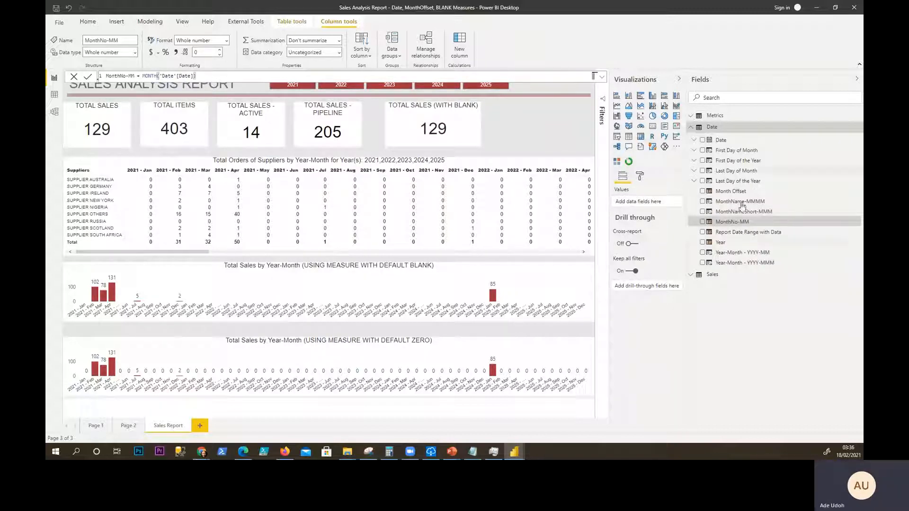
click(725, 243)
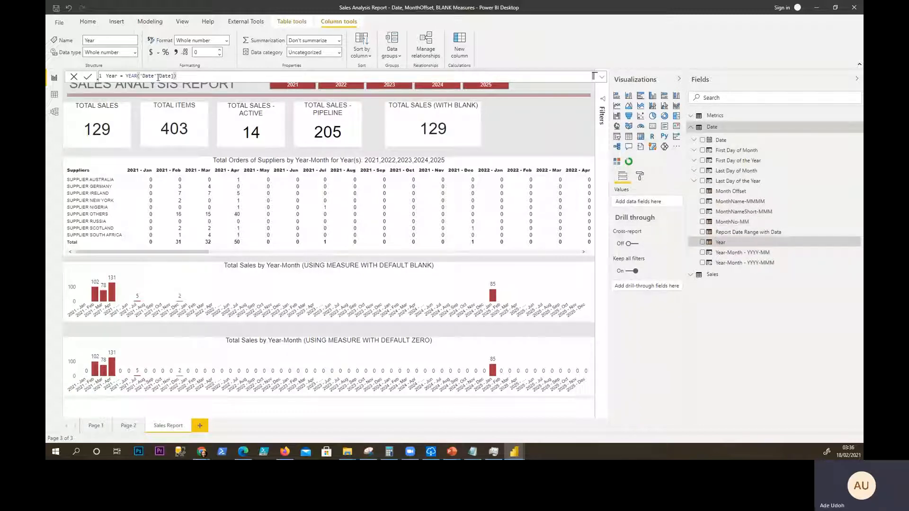
click(730, 255)
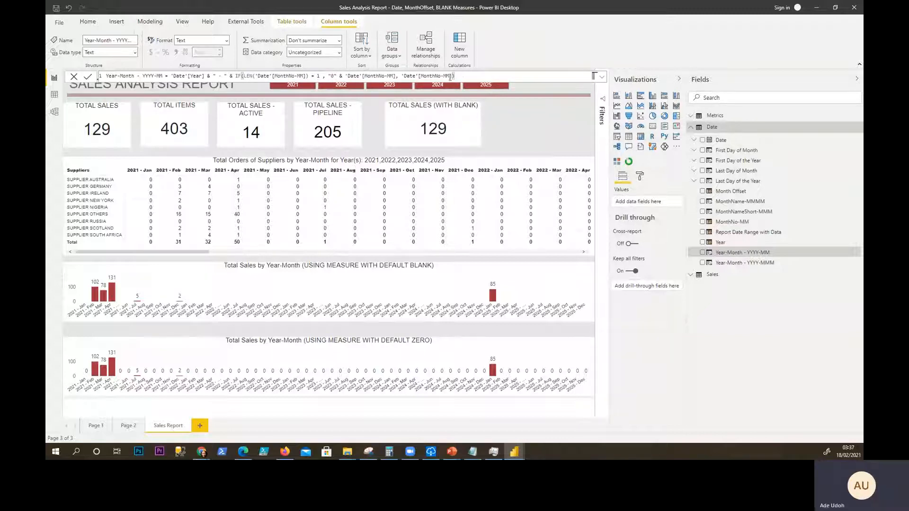
click(759, 264)
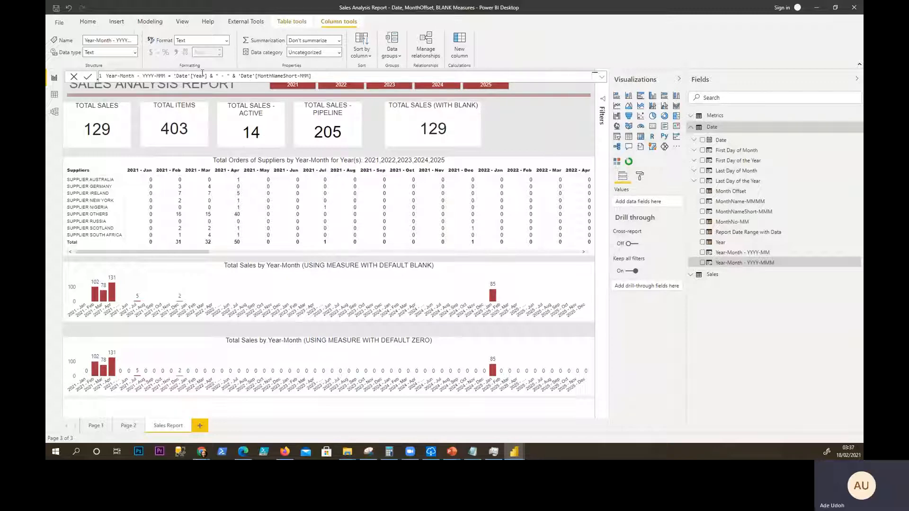
Check which column MonthName-MMMM and MonthNameShort-MMM in the Date table are each sorted by.
click(734, 202)
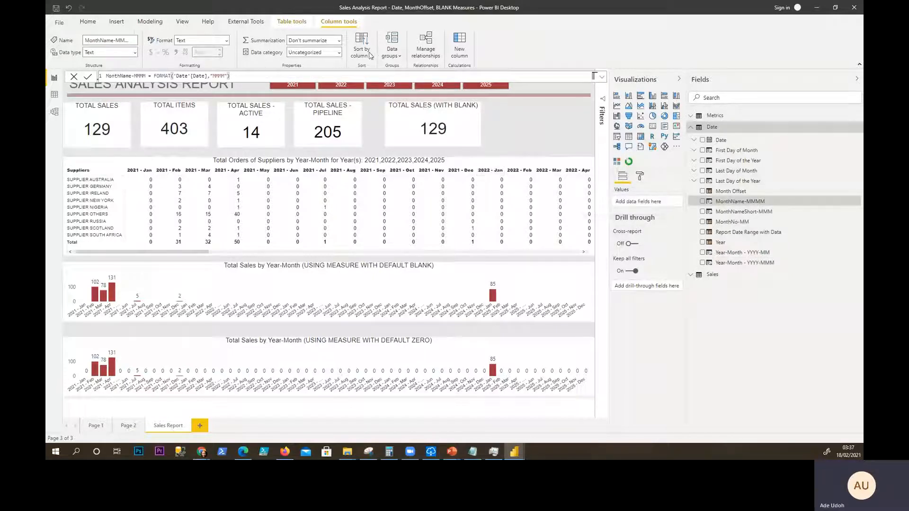
click(366, 57)
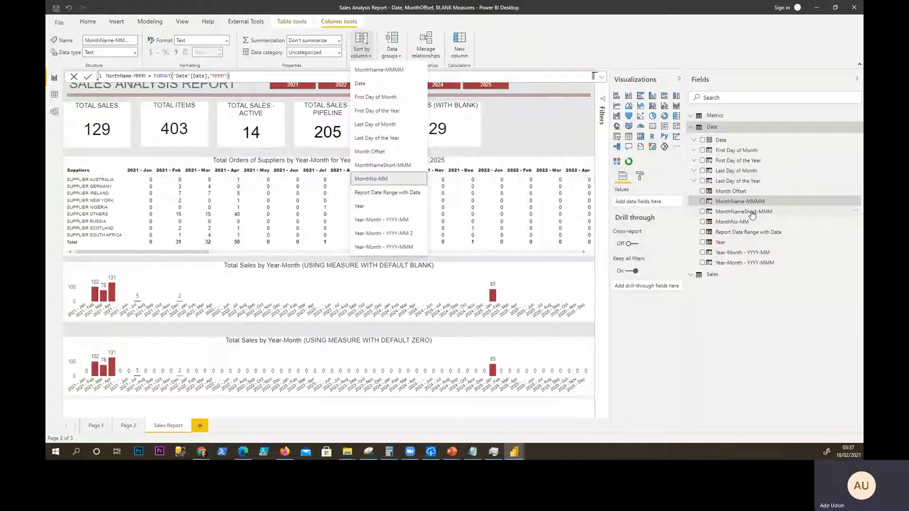
click(753, 213)
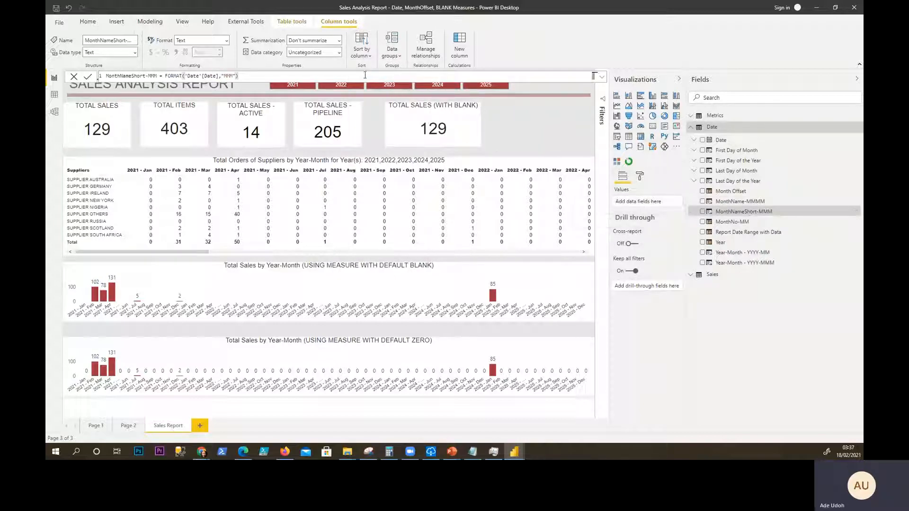
click(365, 57)
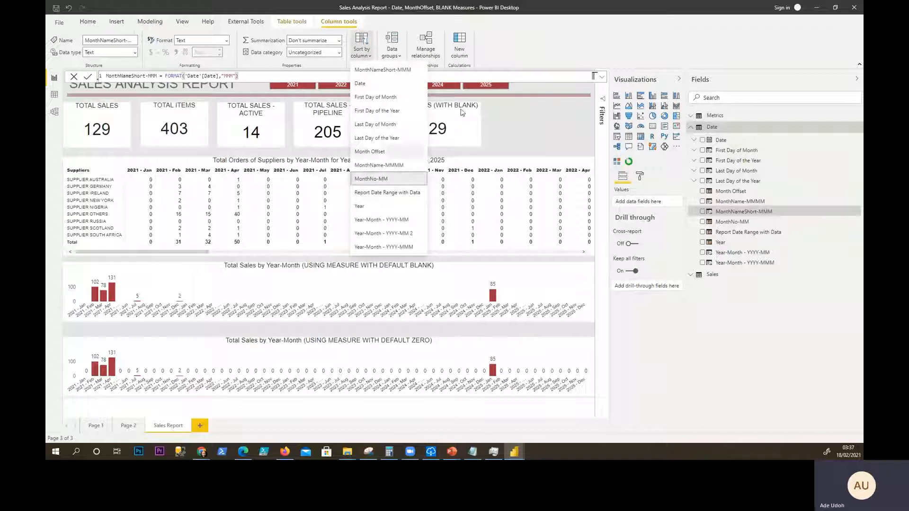
Set the Date table's Year-Month - YYYY-MM column to sort by itself.
click(737, 255)
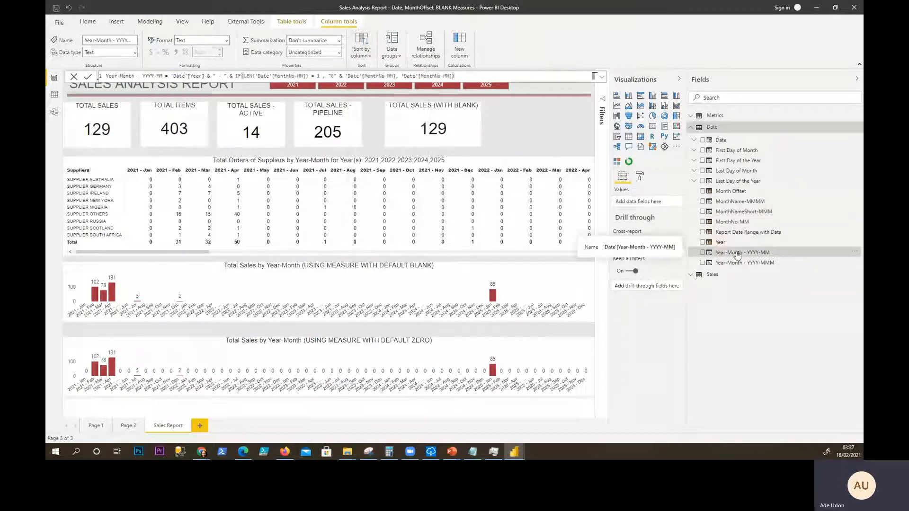
click(360, 56)
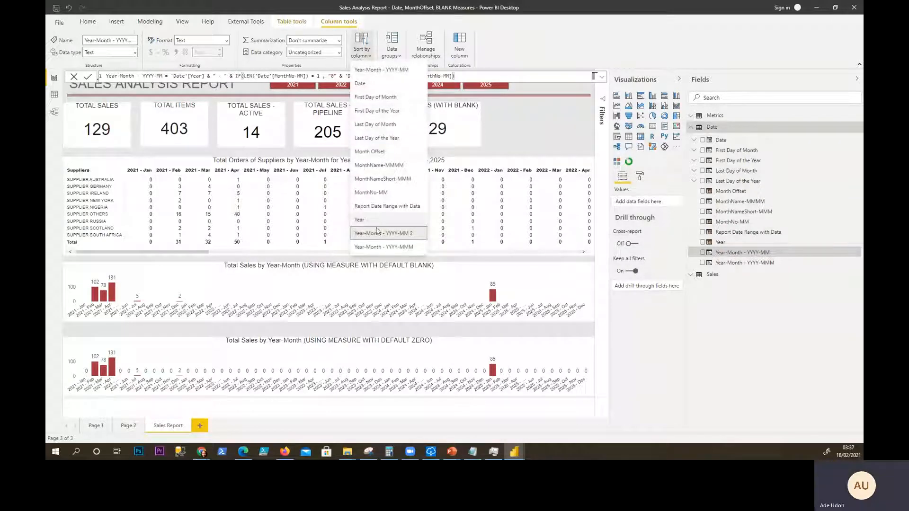
click(383, 70)
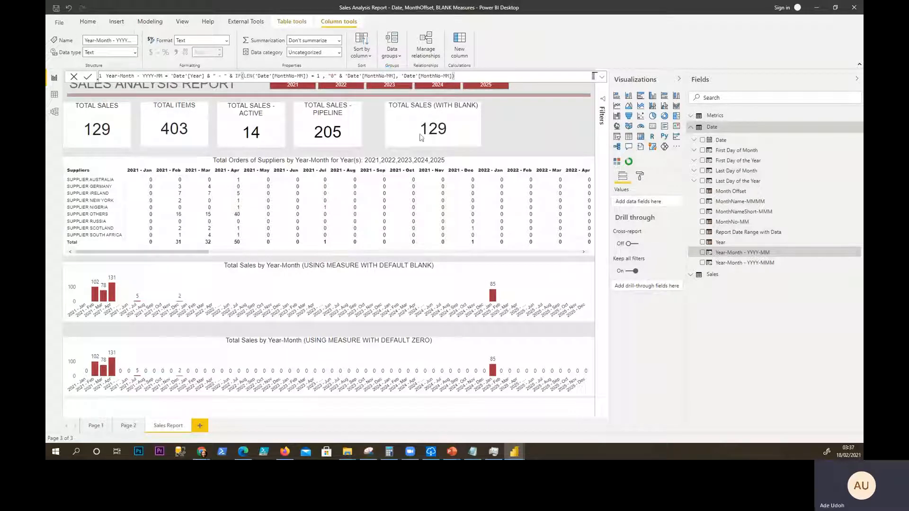
Set the Date table's Year-Month - YYYY-MMM column to sort by itself.
click(746, 263)
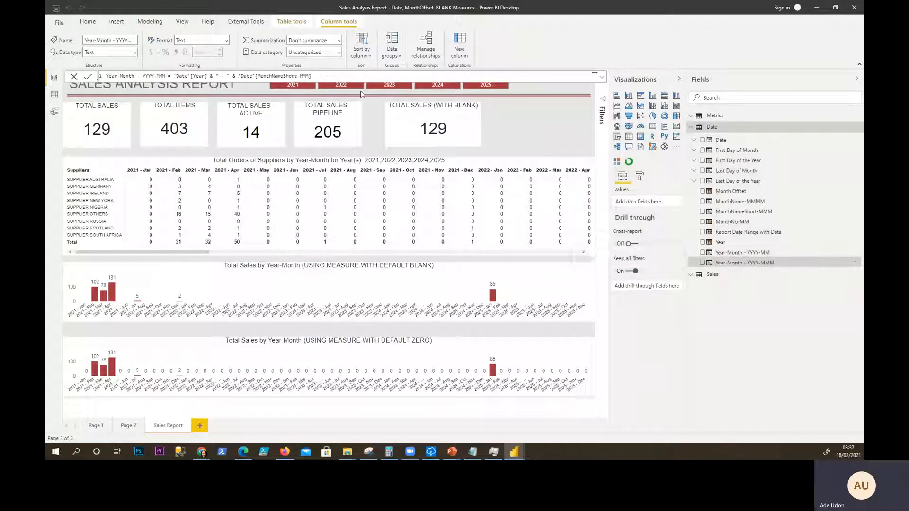
click(365, 63)
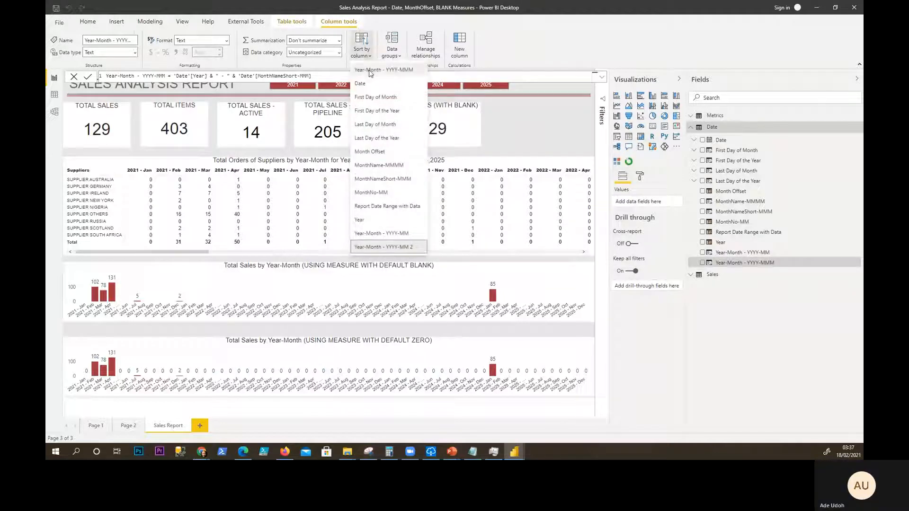
click(371, 74)
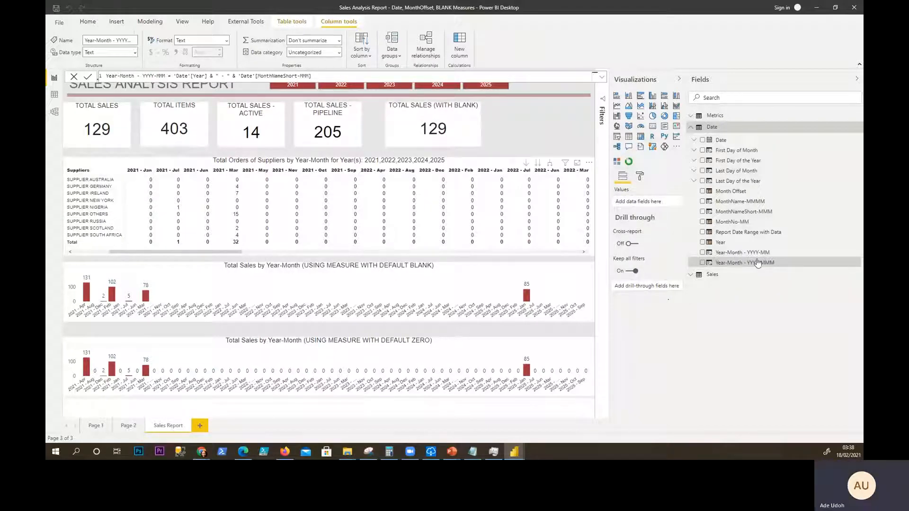
Reorder the supplier orders matrix's column fields so Year-Month - YYYY-MM comes first, and look over its month headers.
click(388, 153)
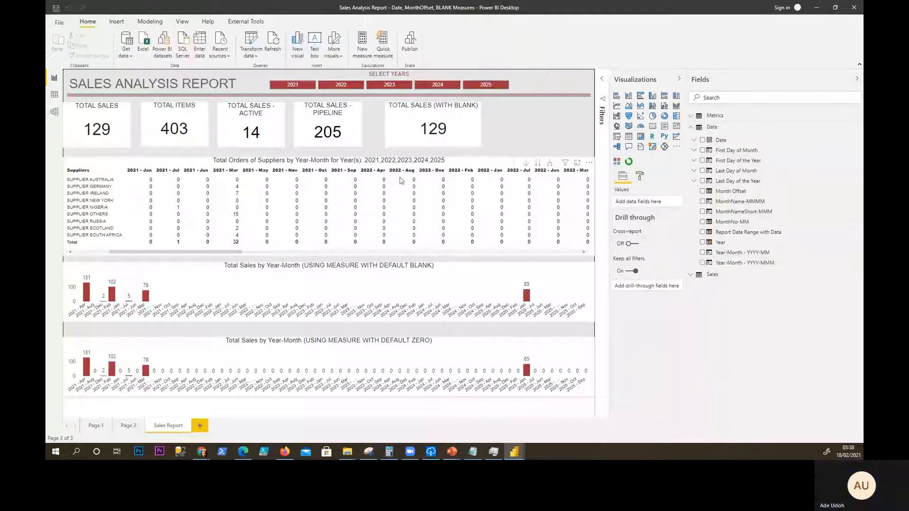
click(469, 160)
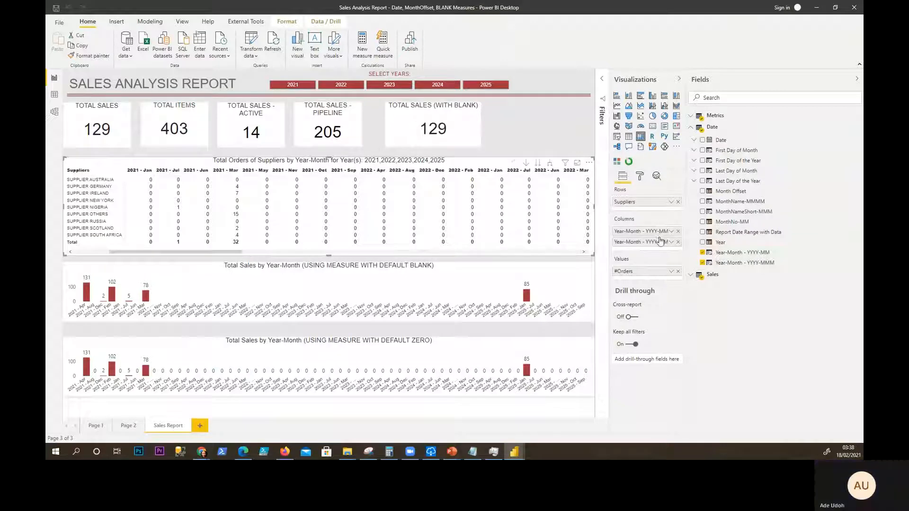
drag(660, 242, 656, 246)
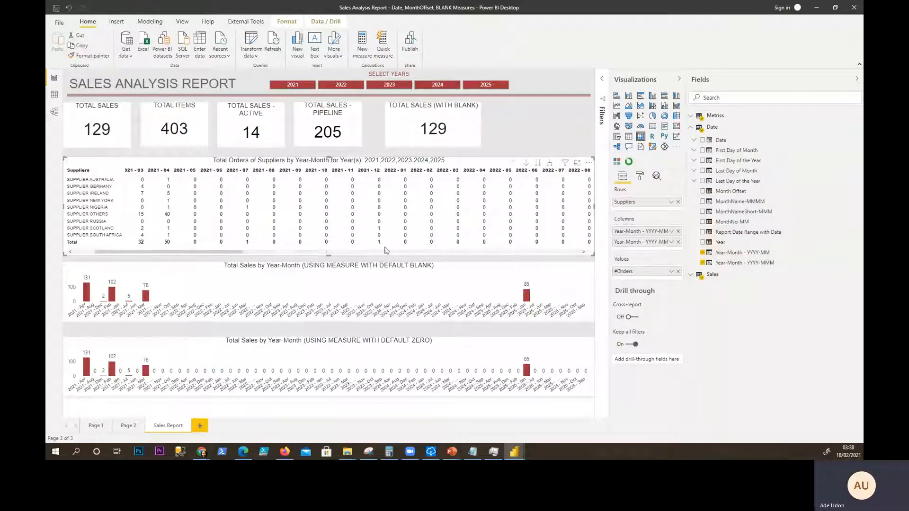
drag(234, 256, 127, 253)
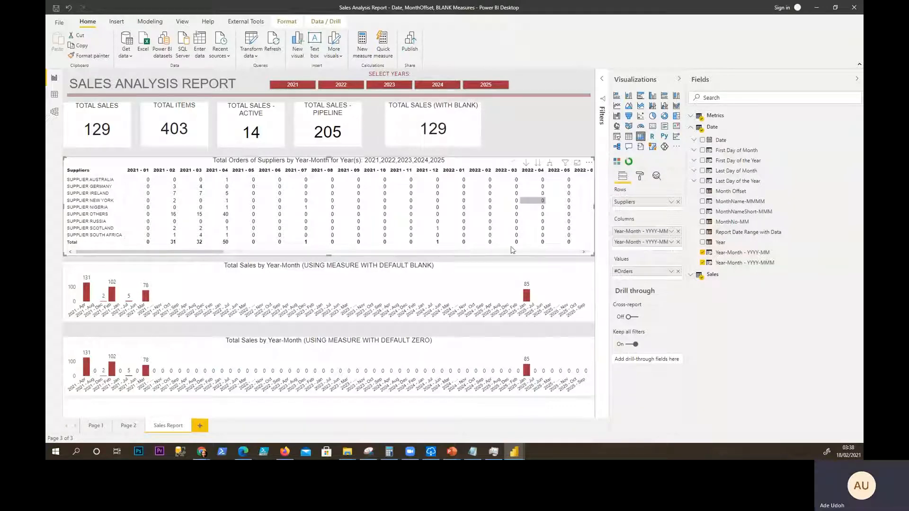
Set the Date table's Year-Month - YYYY-MMM column to sort by Year-Month - YYYY-MM.
click(746, 265)
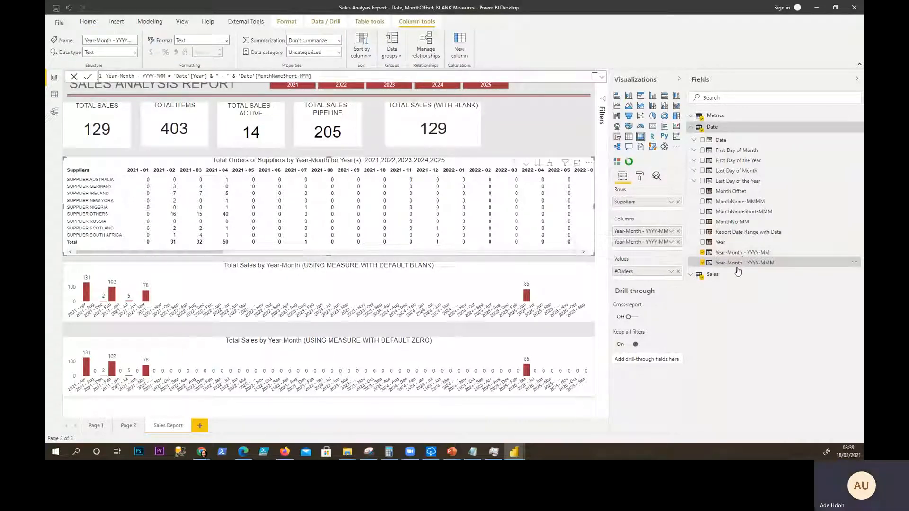
click(360, 55)
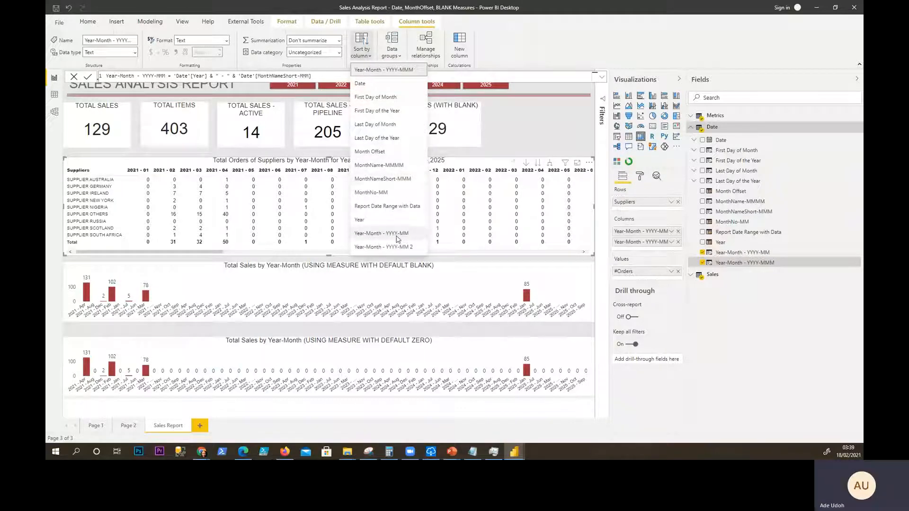
click(397, 234)
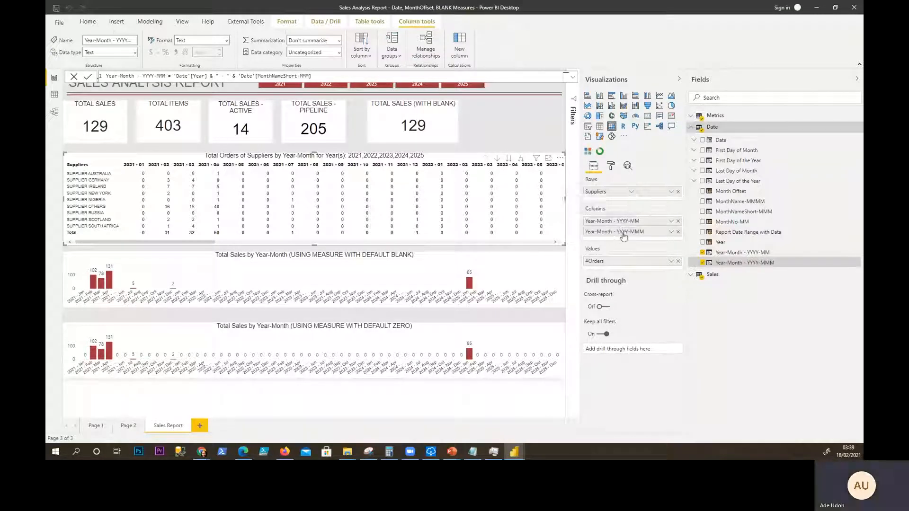
Place Year-Month - YYYY-MMM above Year-Month - YYYY-MM in the supplier orders matrix's column fields and check the month order.
drag(621, 233, 627, 224)
drag(627, 223, 628, 225)
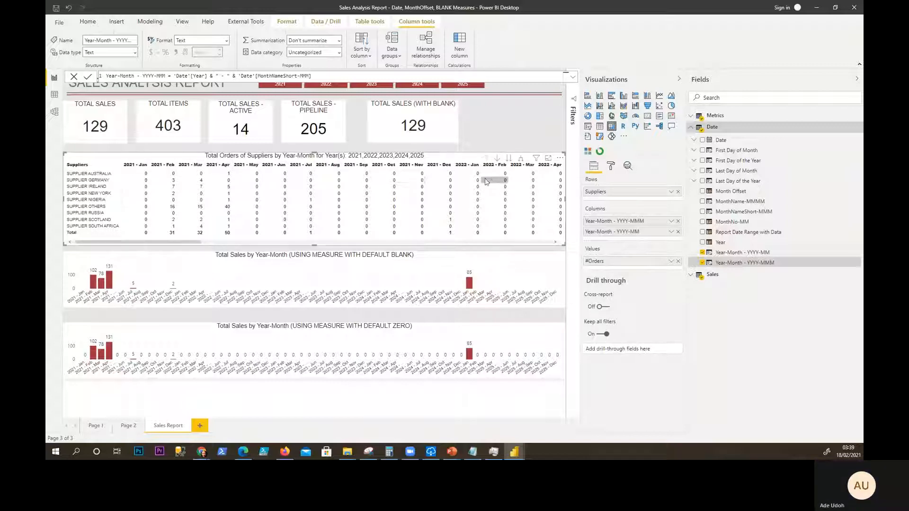
drag(228, 244, 71, 244)
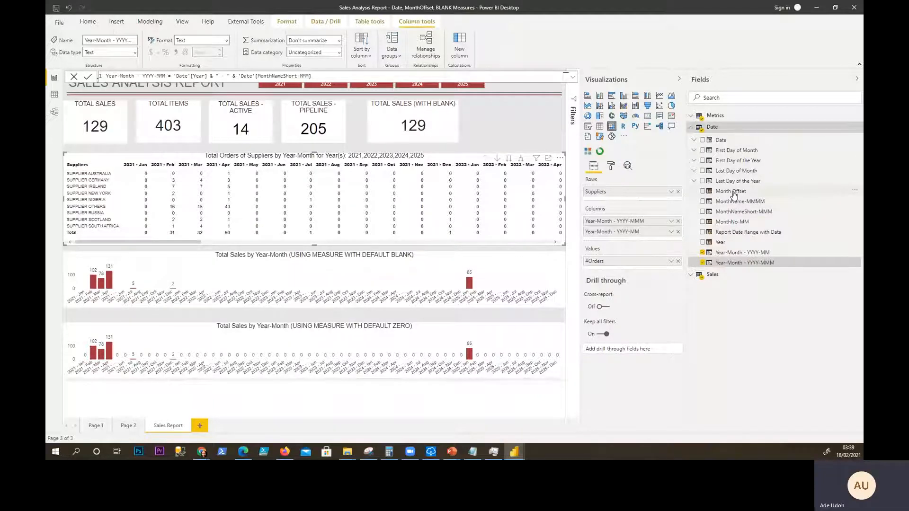
Examine the full formula of the Date table's Month Offset column, including its TODAY, LOOKUPVALUE and DATEDIFF variables.
click(732, 191)
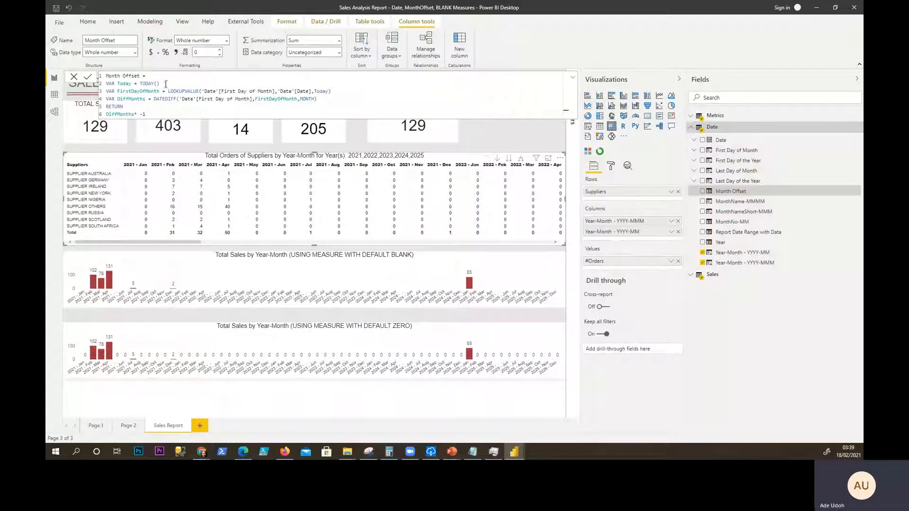
drag(166, 83, 137, 83)
drag(147, 114, 103, 115)
click(151, 113)
click(573, 77)
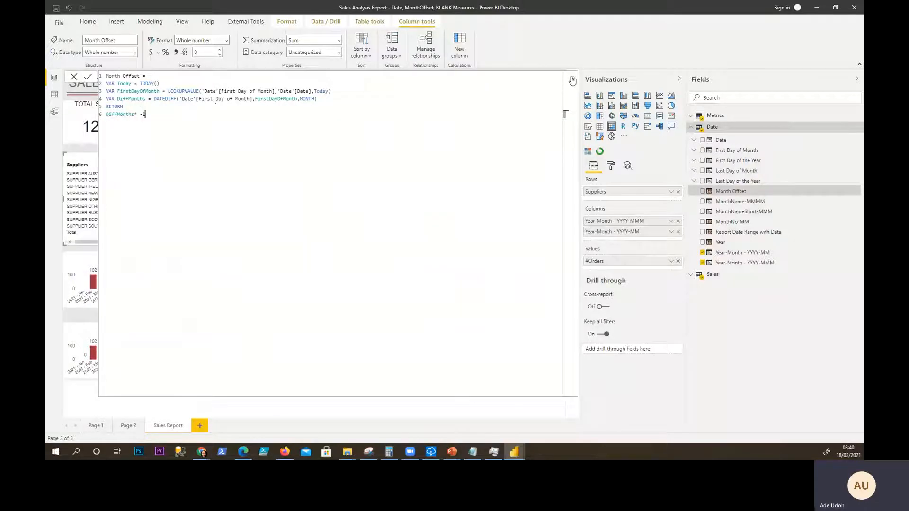
click(573, 81)
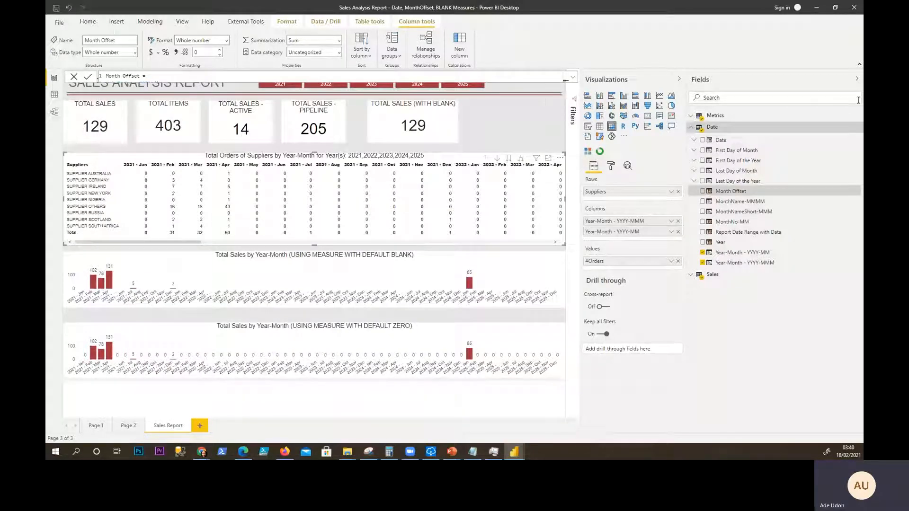
click(858, 80)
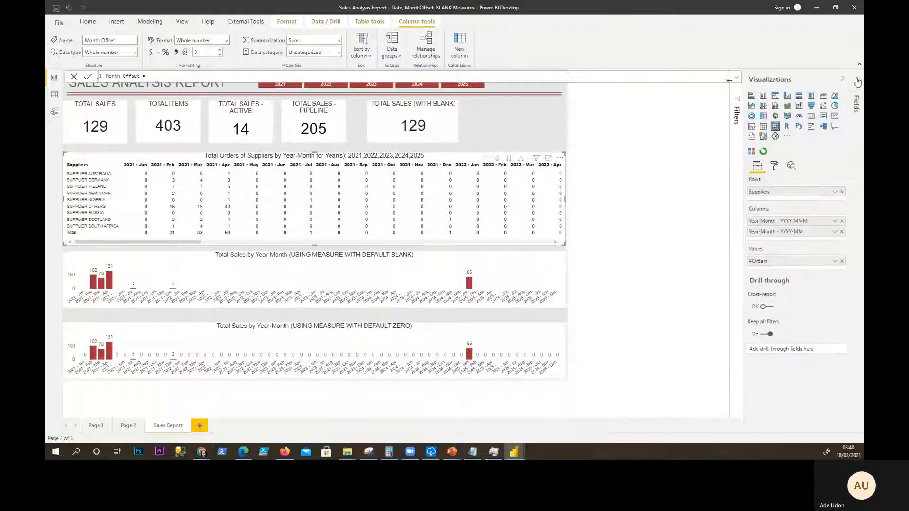
click(858, 81)
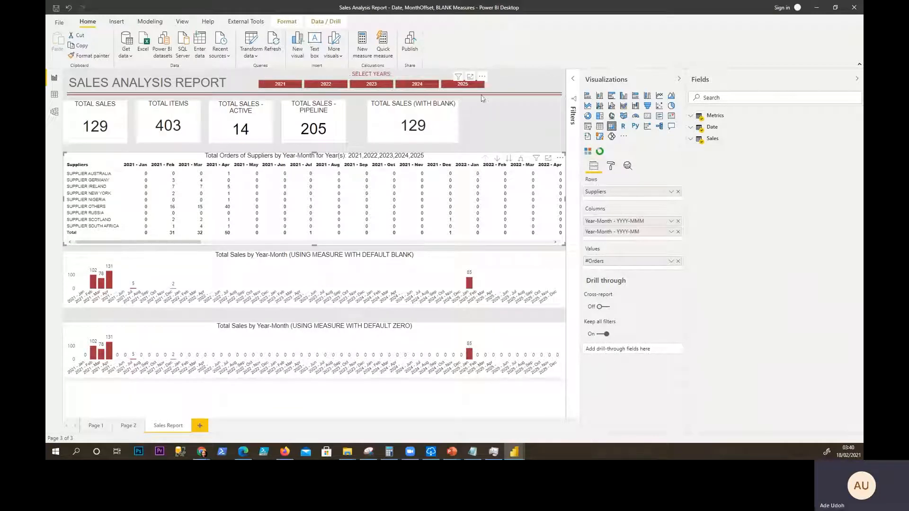
Select 2021 and 2022 in the year slicer and look through the months in the supplier orders matrix.
click(273, 79)
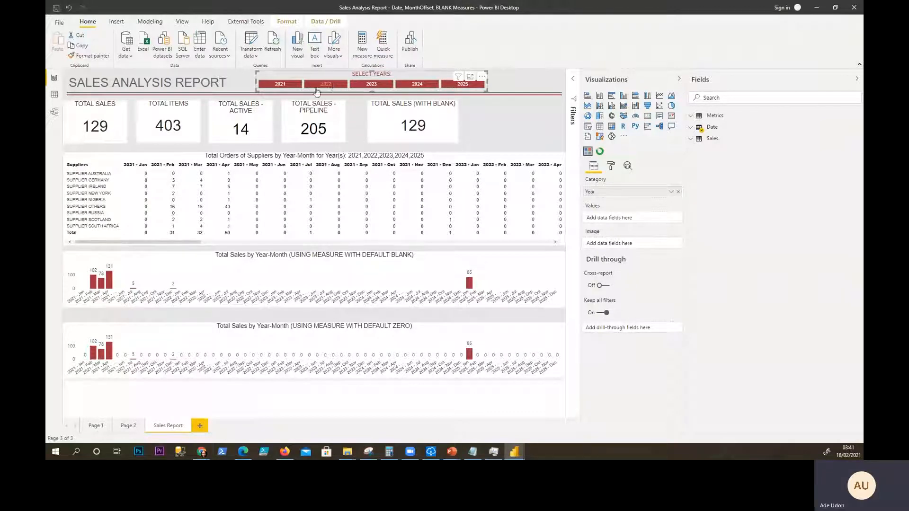
click(280, 85)
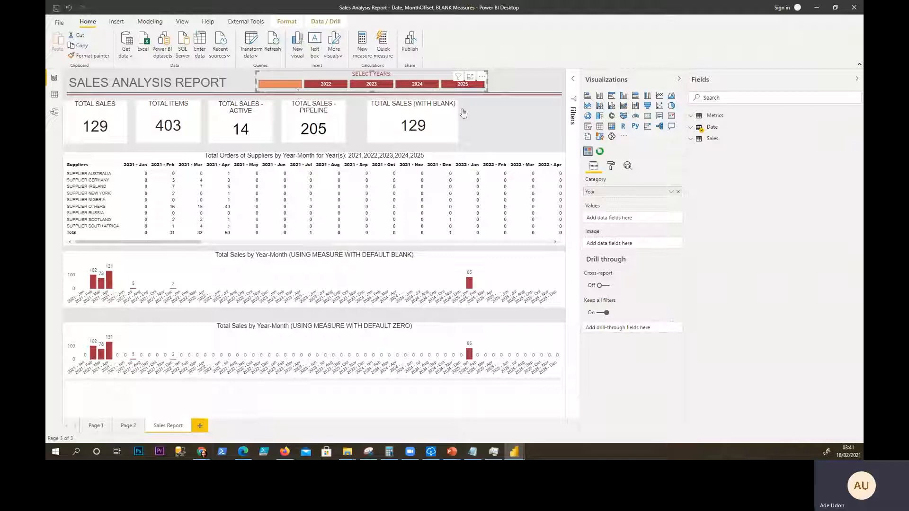
click(325, 85)
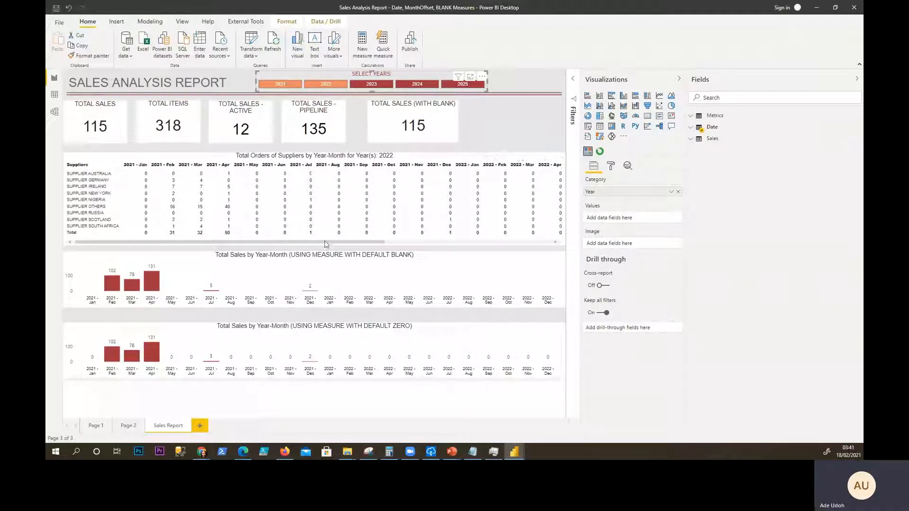
drag(372, 244, 548, 249)
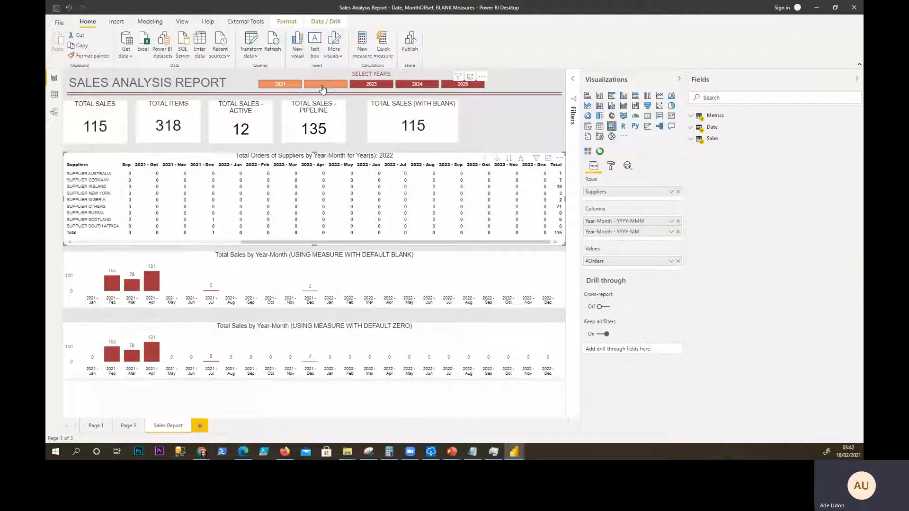
Add Month Offset as a visual-level Top N filter on the supplier orders matrix, showing the top 12 by Month Offset.
click(577, 84)
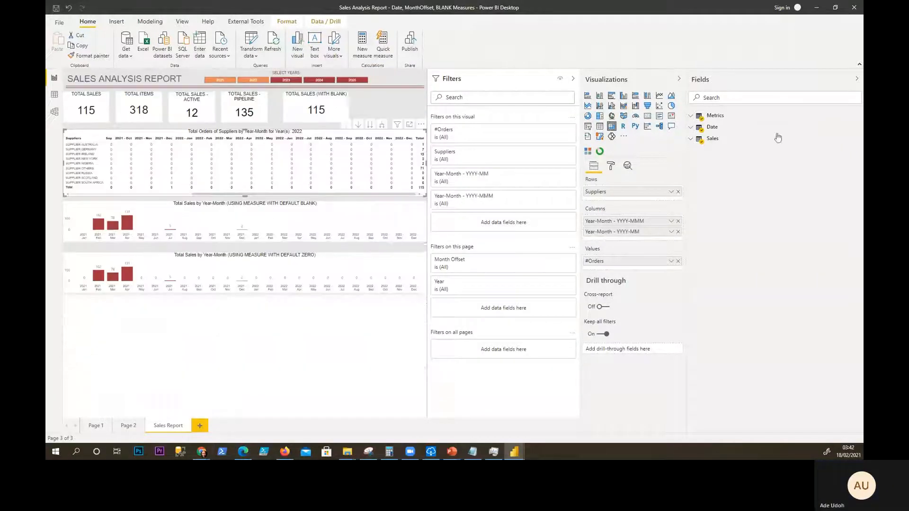
click(691, 129)
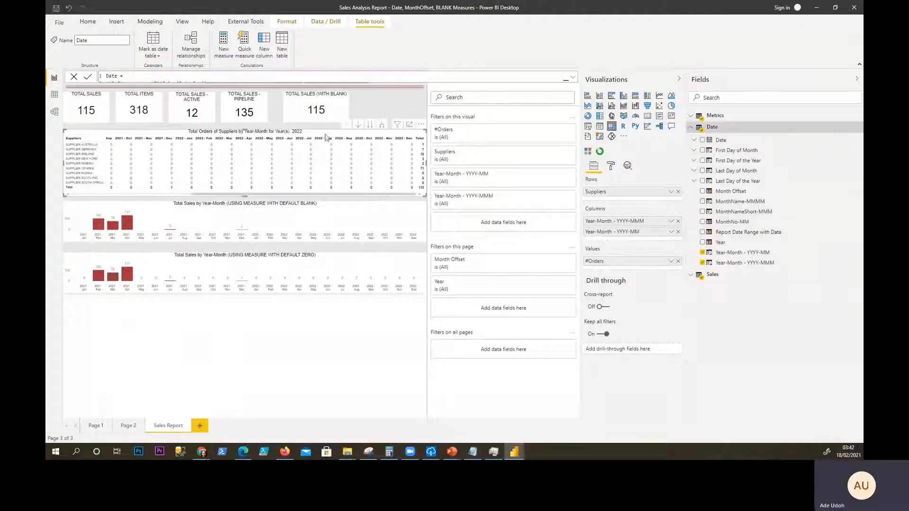
drag(715, 193, 465, 224)
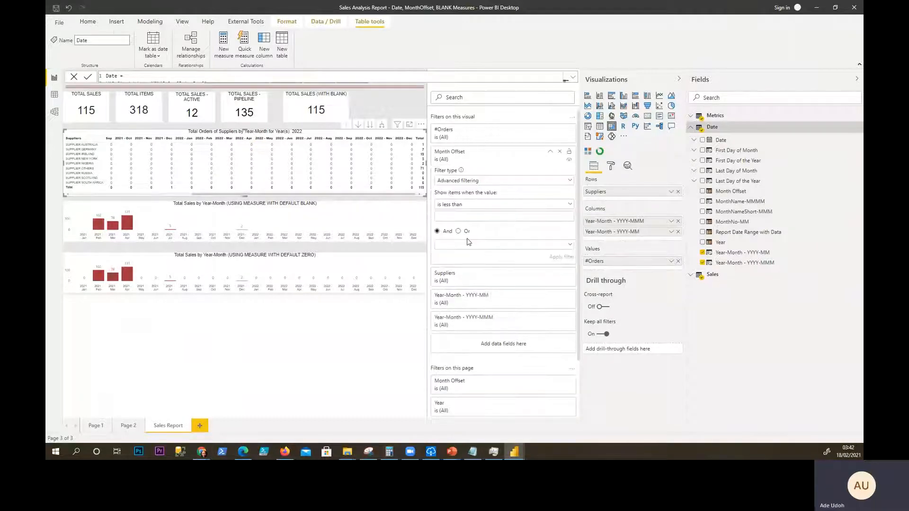
click(468, 182)
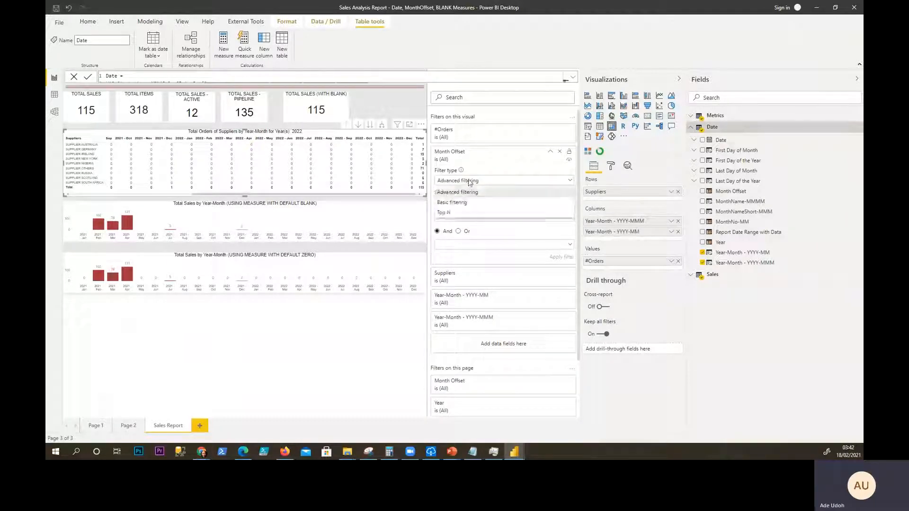
click(448, 213)
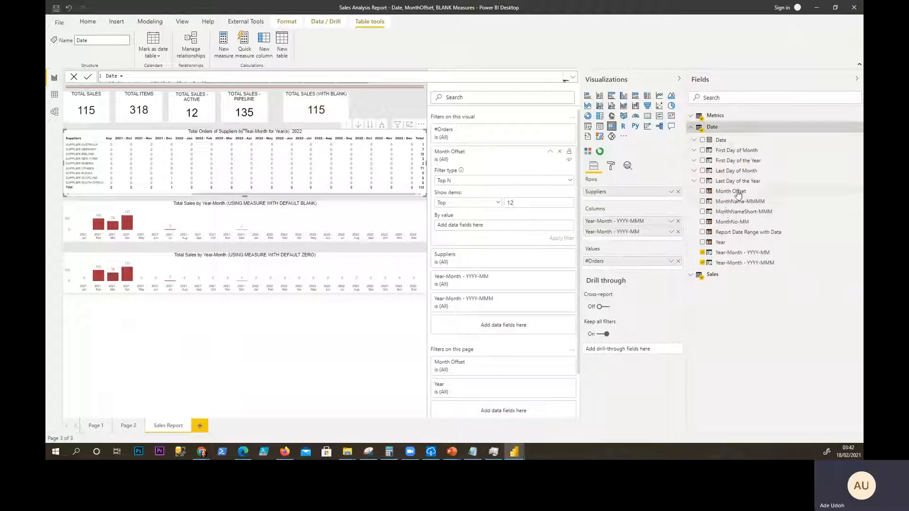
drag(732, 192, 483, 231)
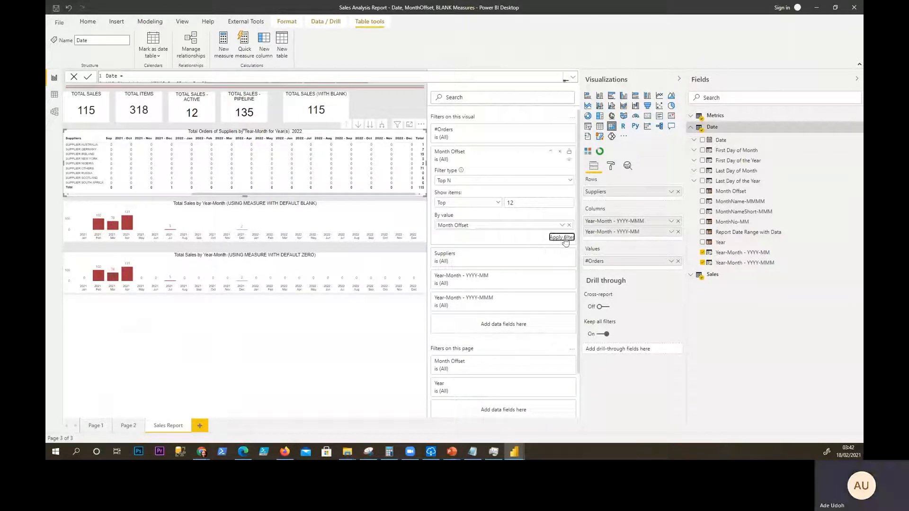
click(564, 239)
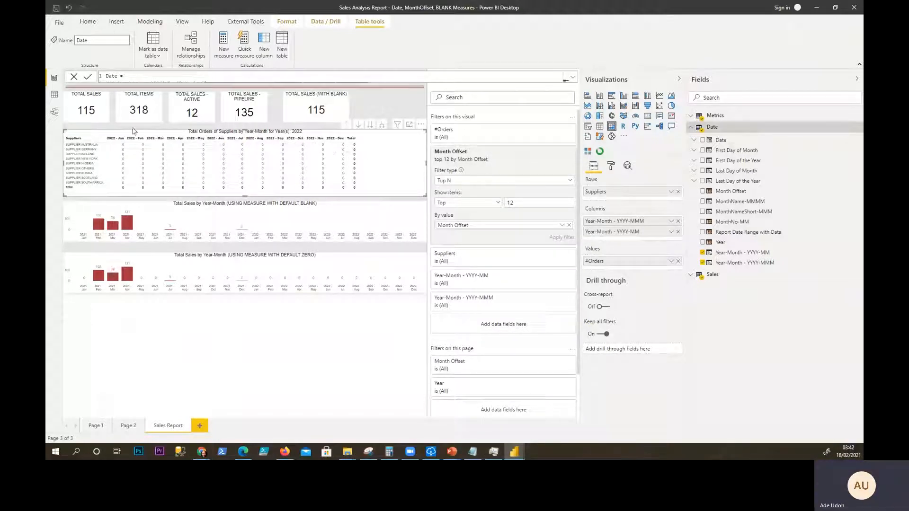
Enlarge the report view and add 2023, 2024 and 2025 to the year slicer selection to test the matrix filter.
click(857, 79)
click(843, 79)
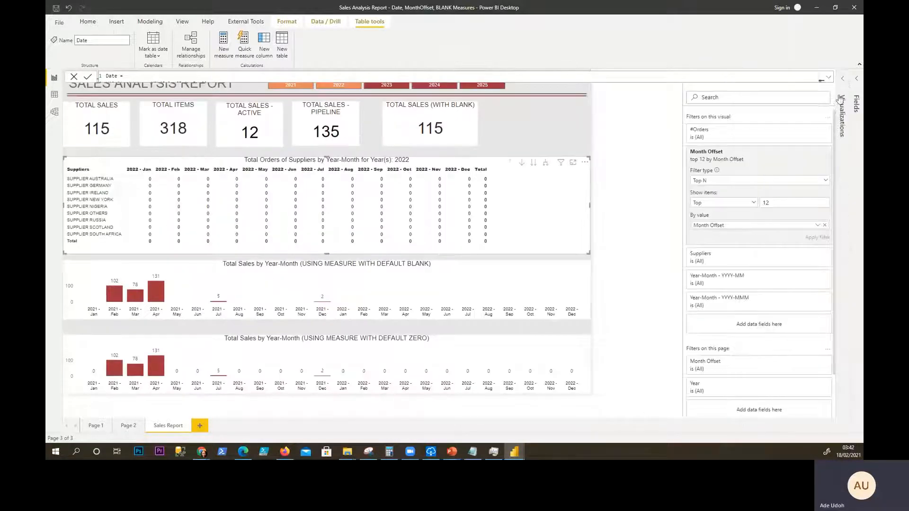
click(858, 81)
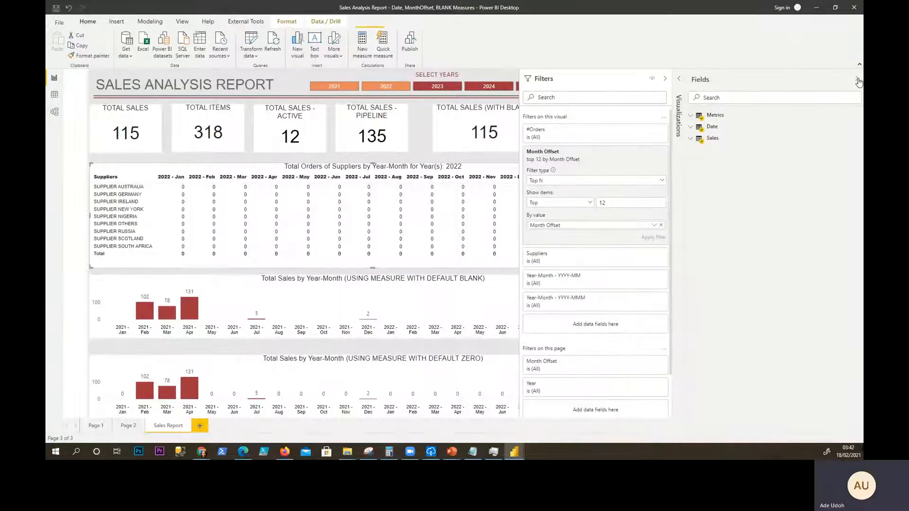
click(858, 80)
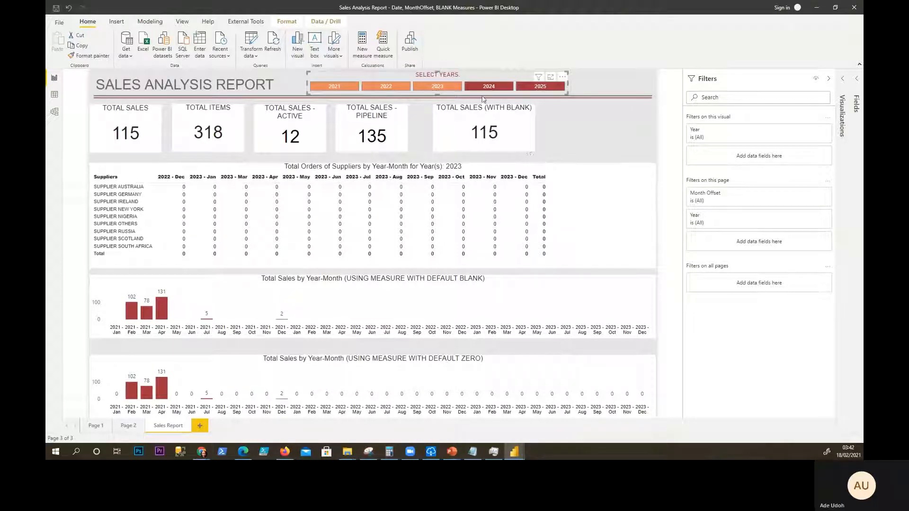
click(496, 87)
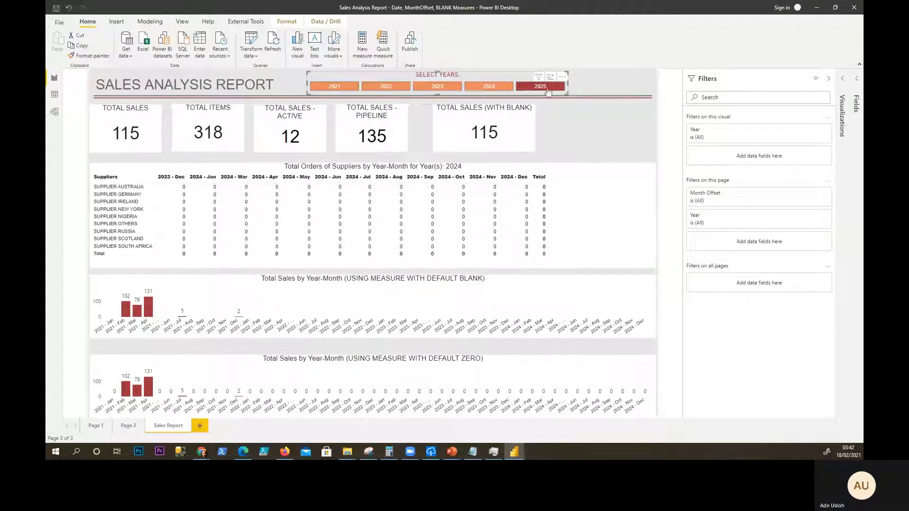
click(534, 94)
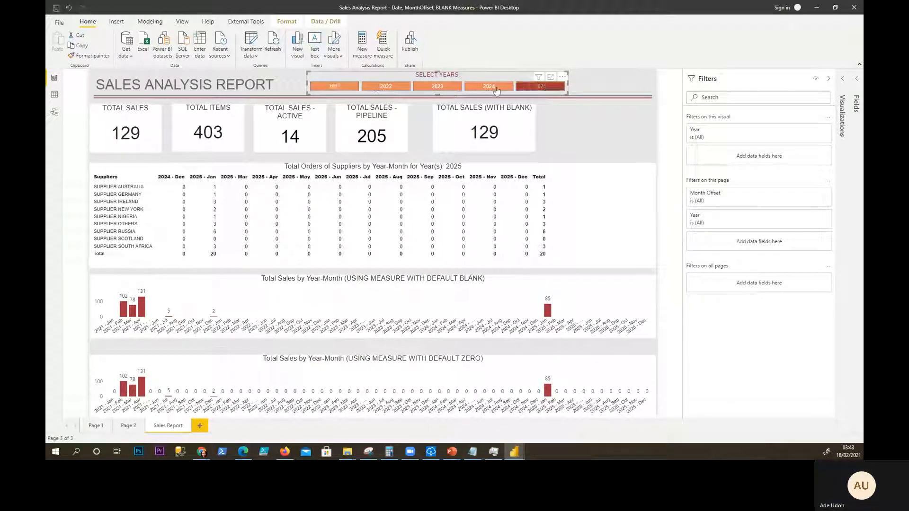
Narrow the year slicer selection down to 2021 only.
ctrl+click(492, 91)
ctrl+click(431, 89)
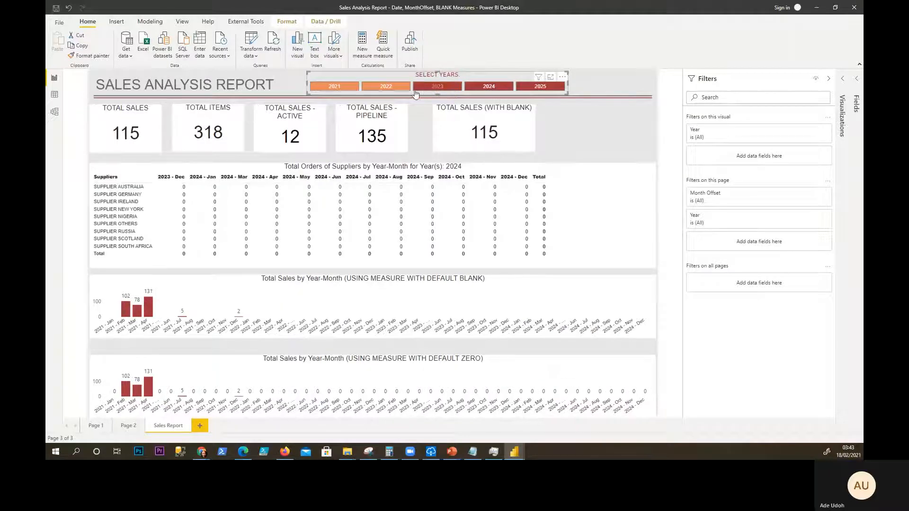
ctrl+click(386, 90)
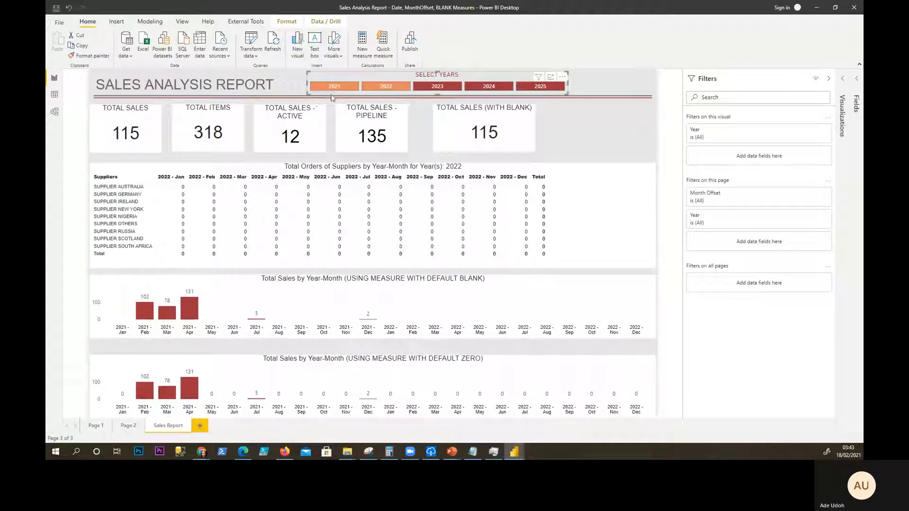
ctrl+click(378, 89)
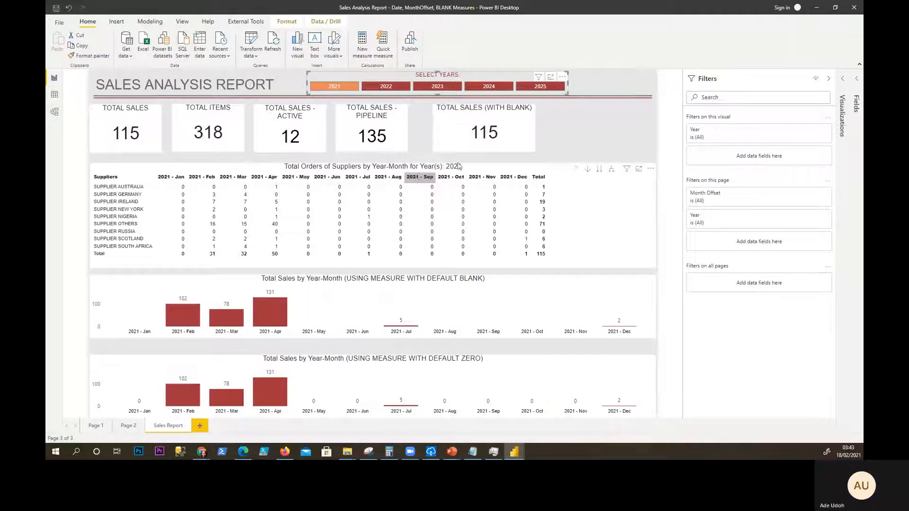
Cross-filter the report by the matrix's 2021 - Sep column and show the model's table list again.
click(420, 178)
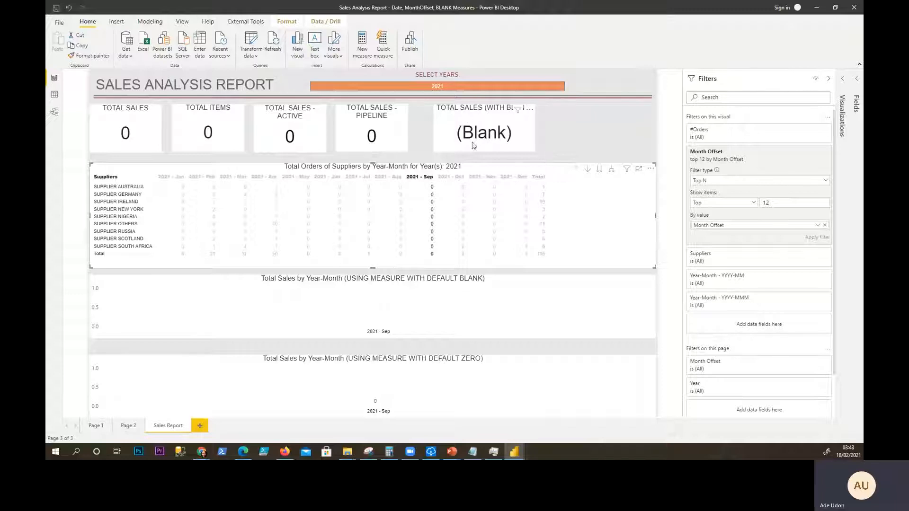
click(857, 80)
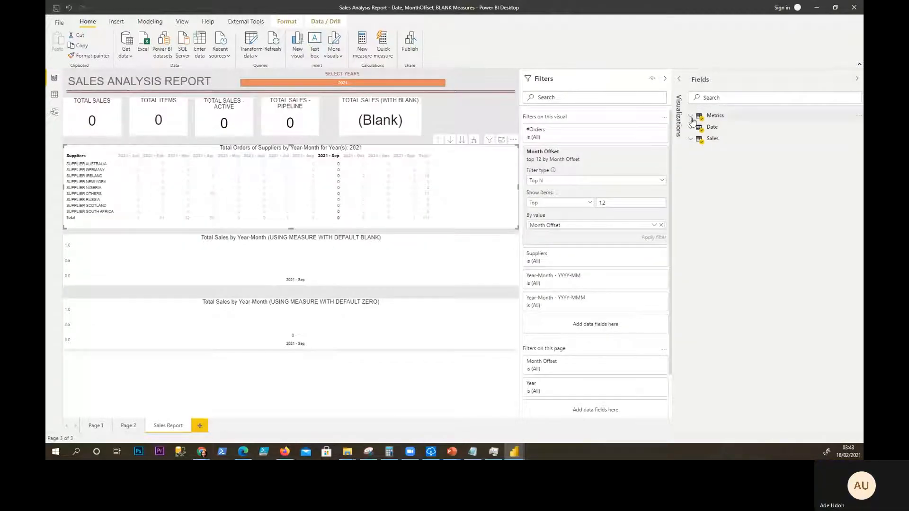
Compare the formulas of the # Total Orders and # Total Orders - BLANK measures in the Metrics table, and clear the 2021 - Sep cross-filter.
click(697, 116)
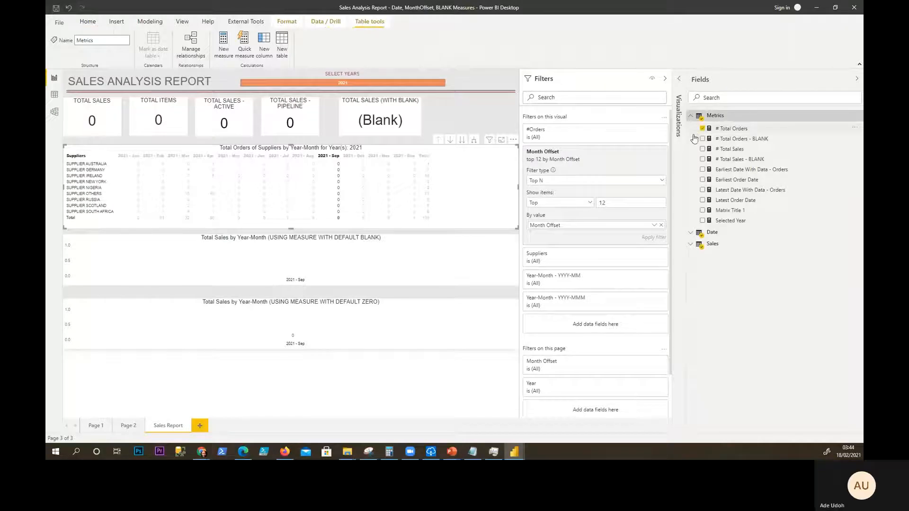
click(729, 132)
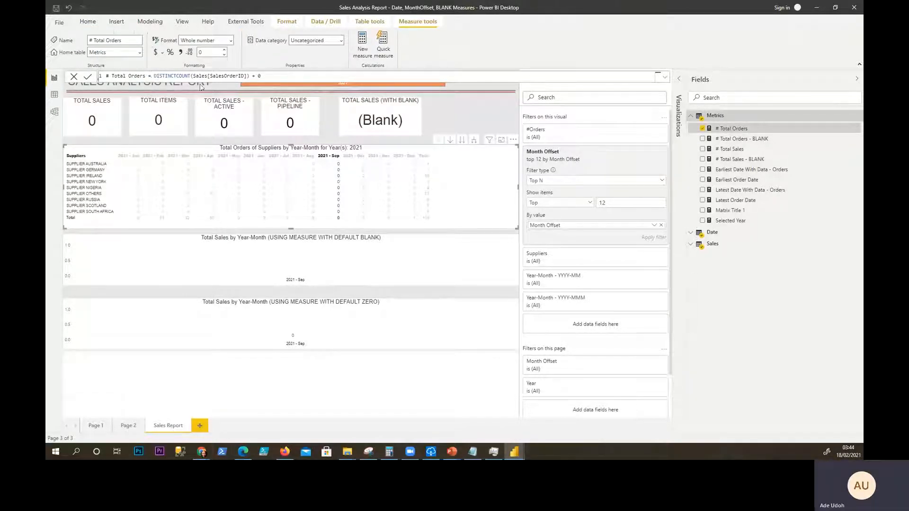
click(410, 113)
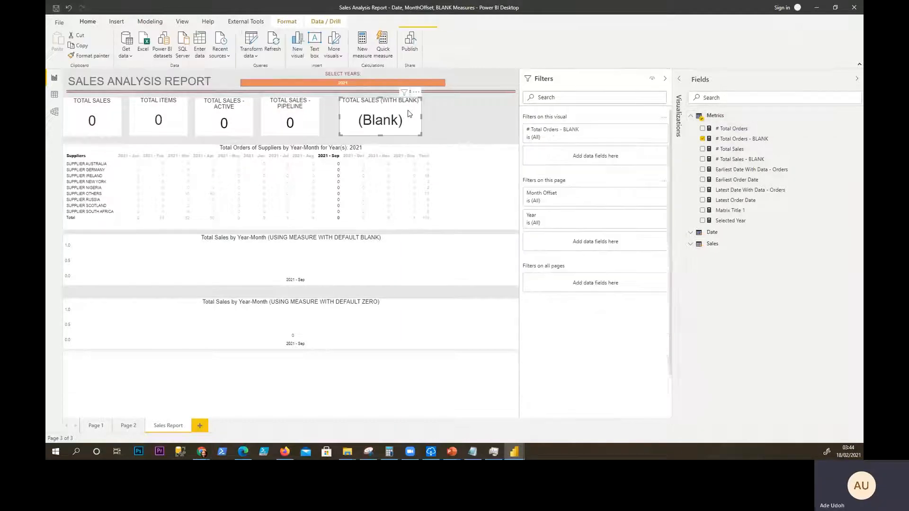
click(737, 139)
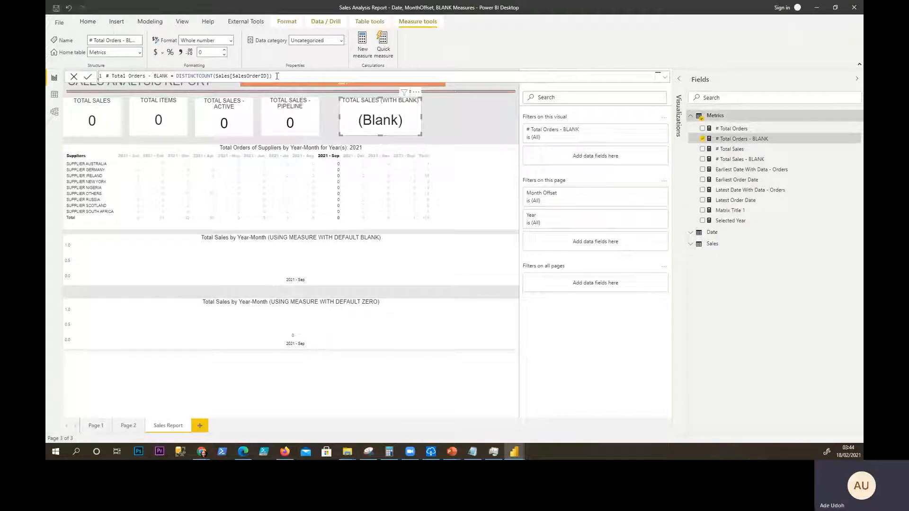
drag(277, 76, 175, 75)
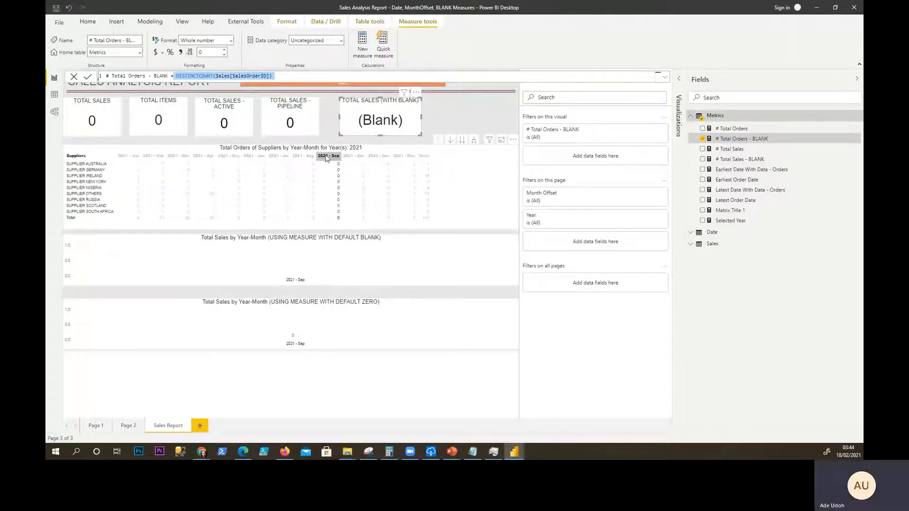
click(195, 289)
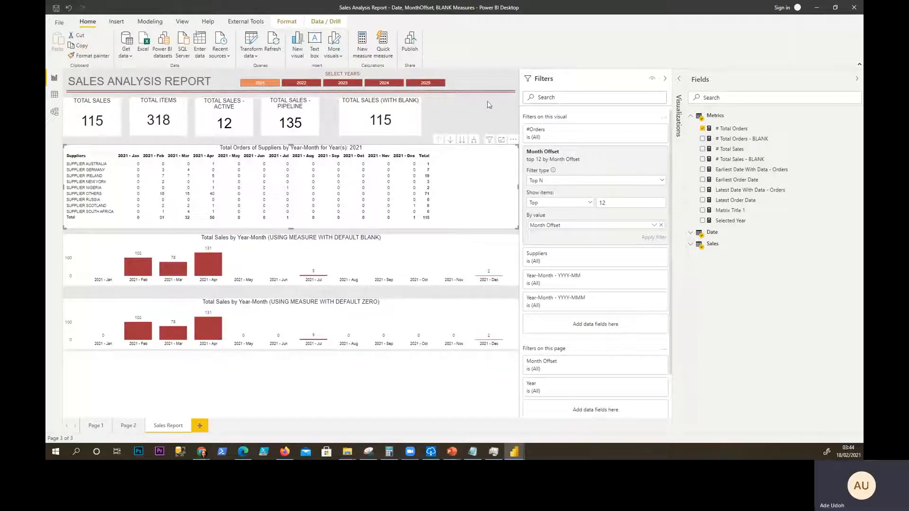
Check the Total Sales card with the matrix's 2021 - Sep column selected, review the # Total Orders formula, and clear the cross-filter.
click(98, 108)
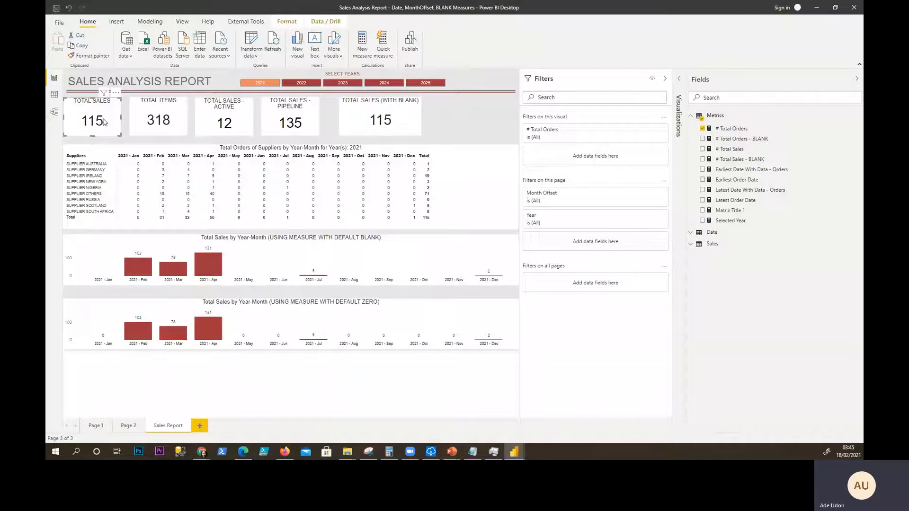
click(339, 162)
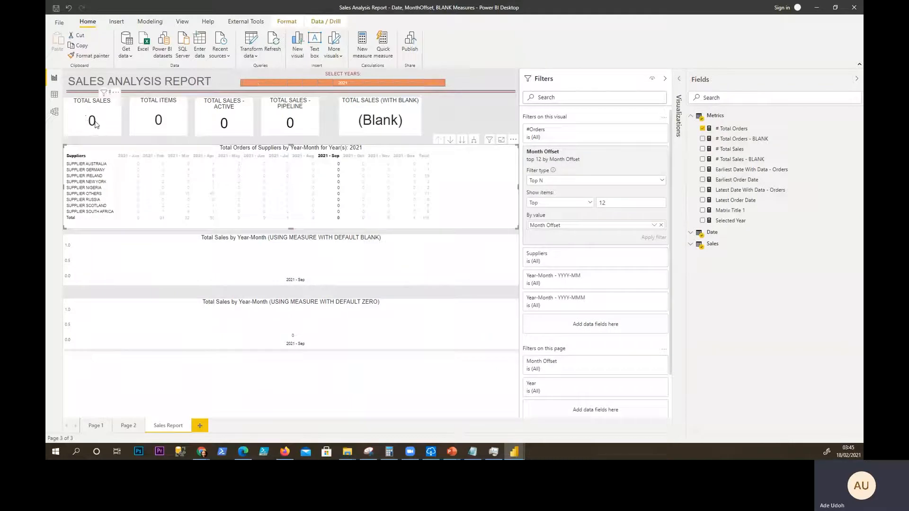
click(734, 131)
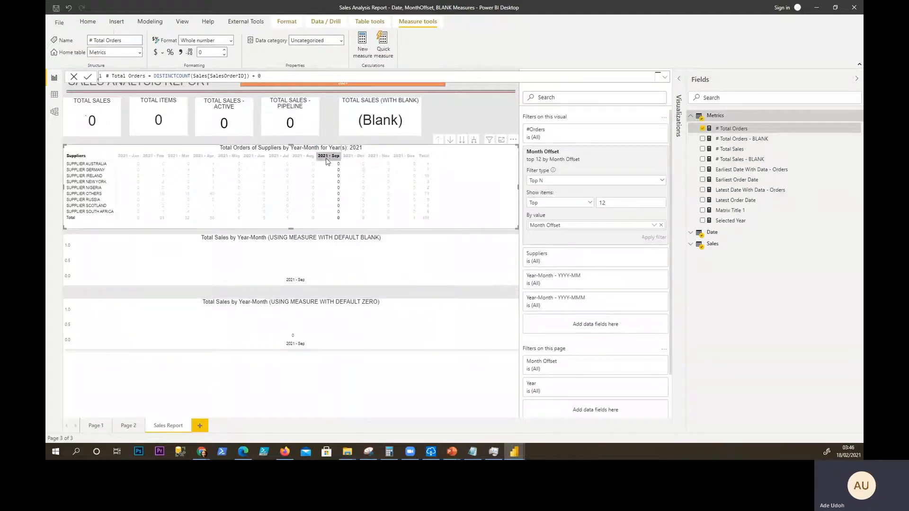
click(326, 157)
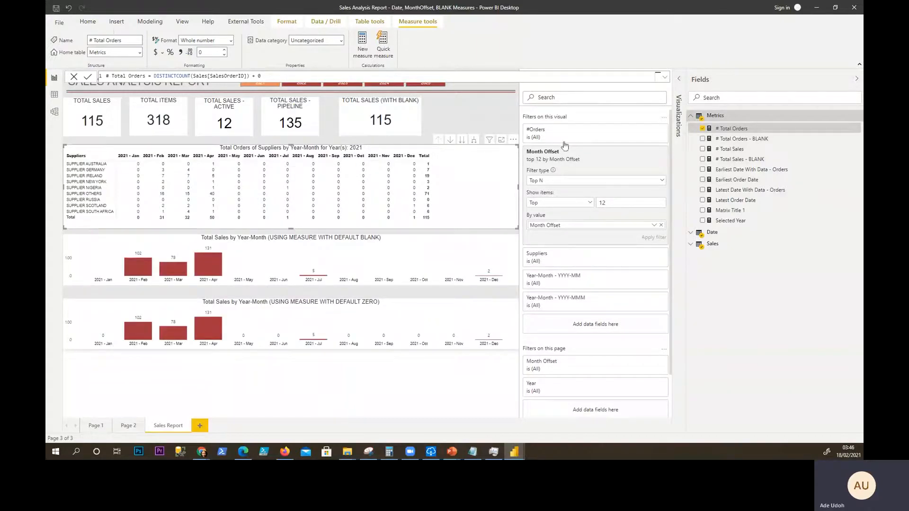
Collapse the model's table list to enlarge the report and switch to the PowerPoint slide show.
click(858, 78)
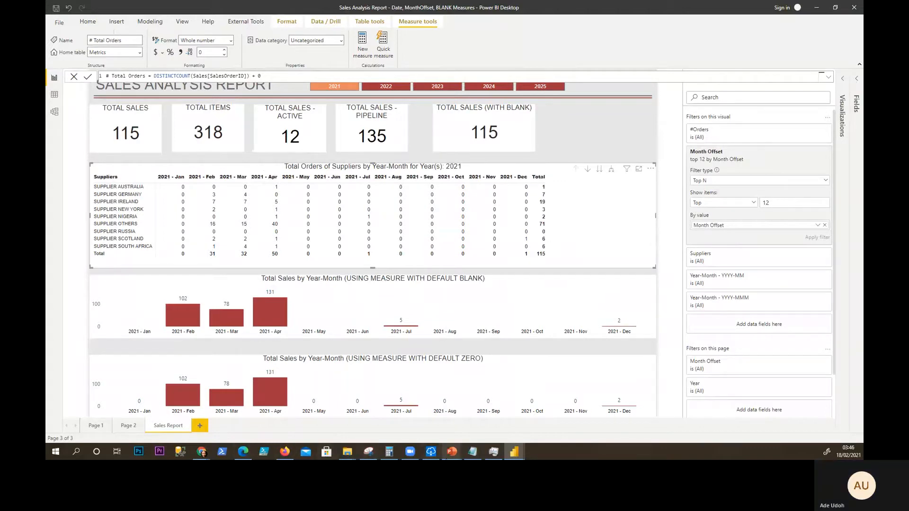
mouse_move(452, 458)
click(461, 432)
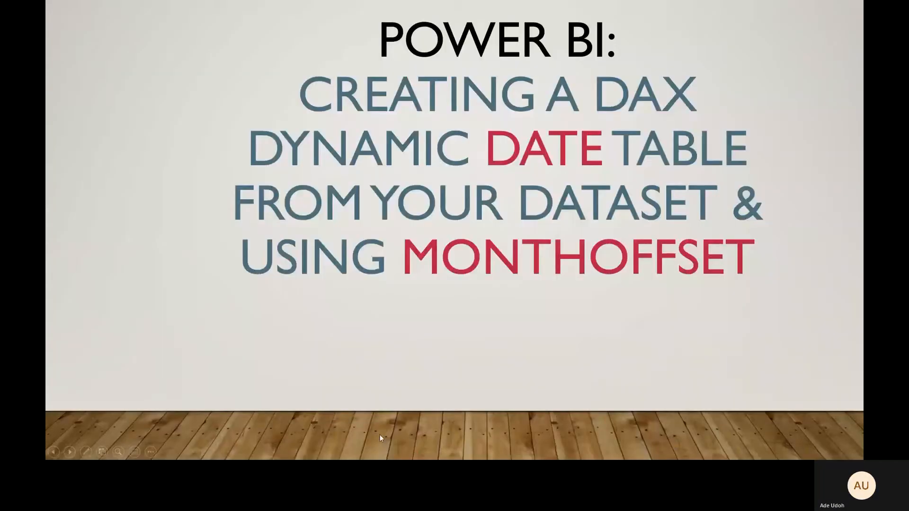